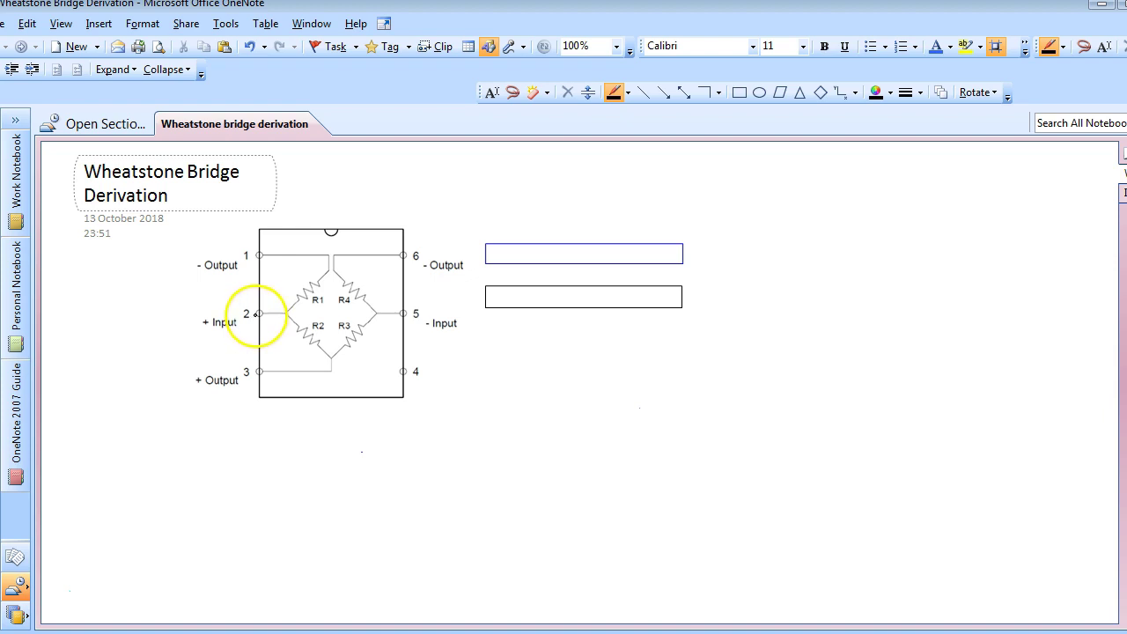
Ink wires from pins 2 and 5 to a battery labelled 5 VDC, and arrow R3 as variable.
mouse_move(258, 314)
left_mouse_down()
mouse_move(219, 314)
mouse_move(191, 392)
mouse_move(296, 456)
mouse_move(417, 436)
mouse_move(443, 378)
mouse_move(407, 313)
left_mouse_up()
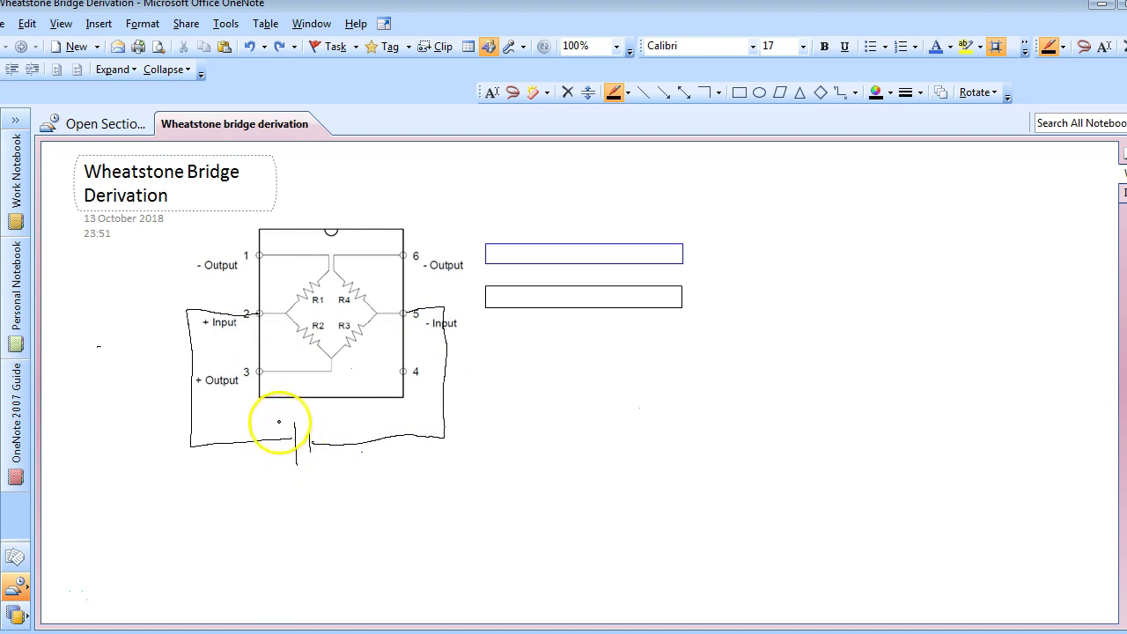
left_click_drag(278, 423, 279, 433)
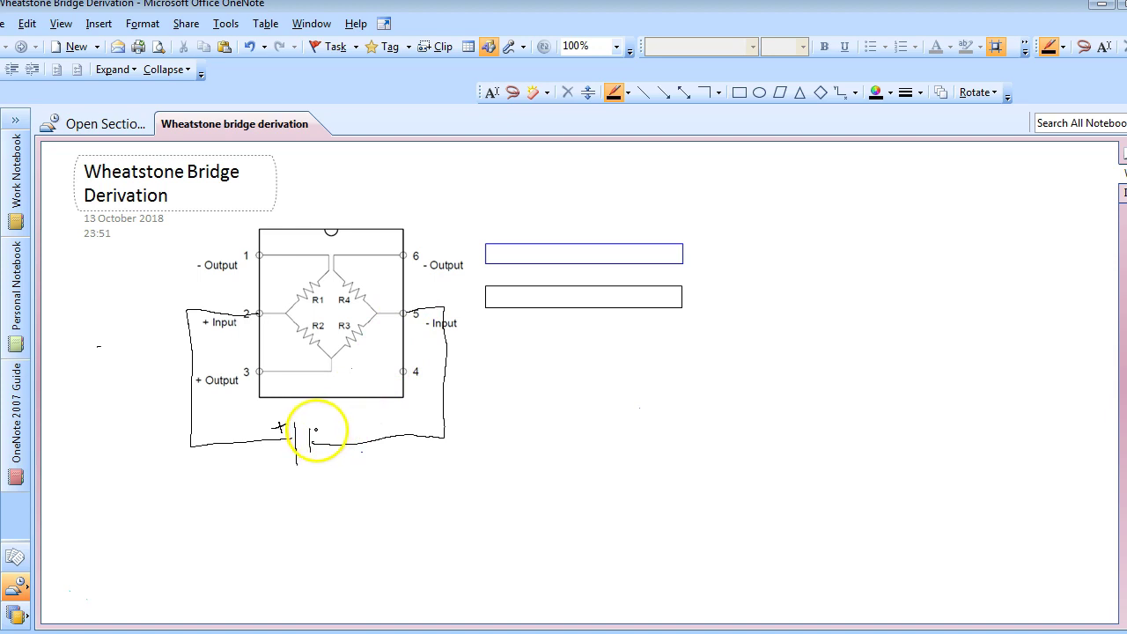
left_click_drag(313, 429, 329, 425)
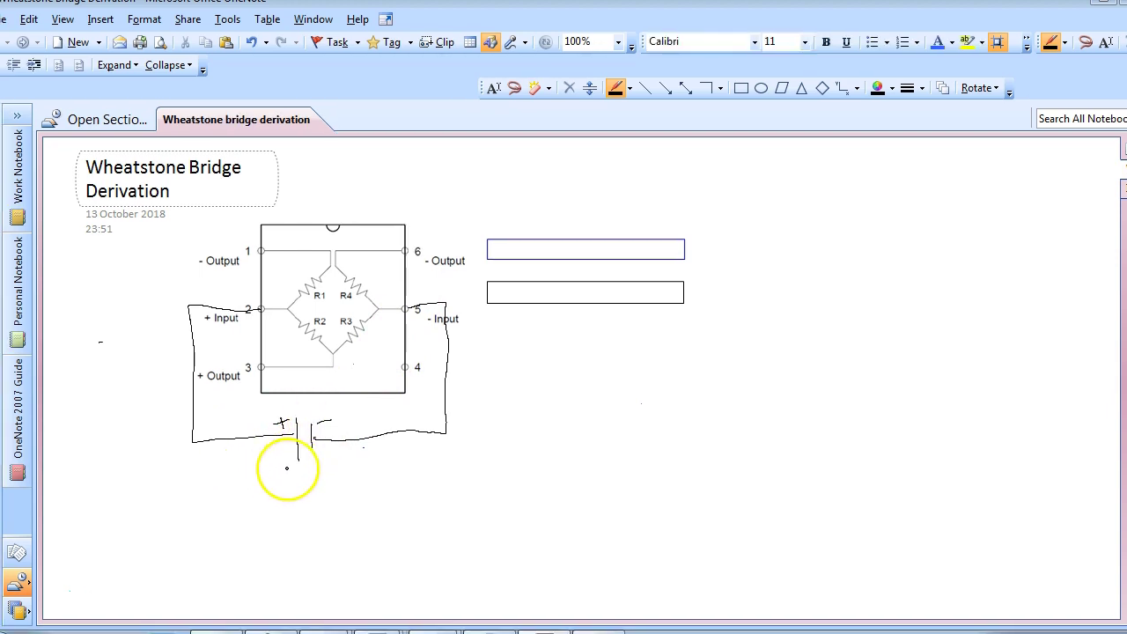
mouse_move(285, 464)
left_mouse_down()
mouse_move(289, 477)
mouse_move(330, 479)
mouse_move(355, 465)
mouse_move(357, 476)
left_mouse_up()
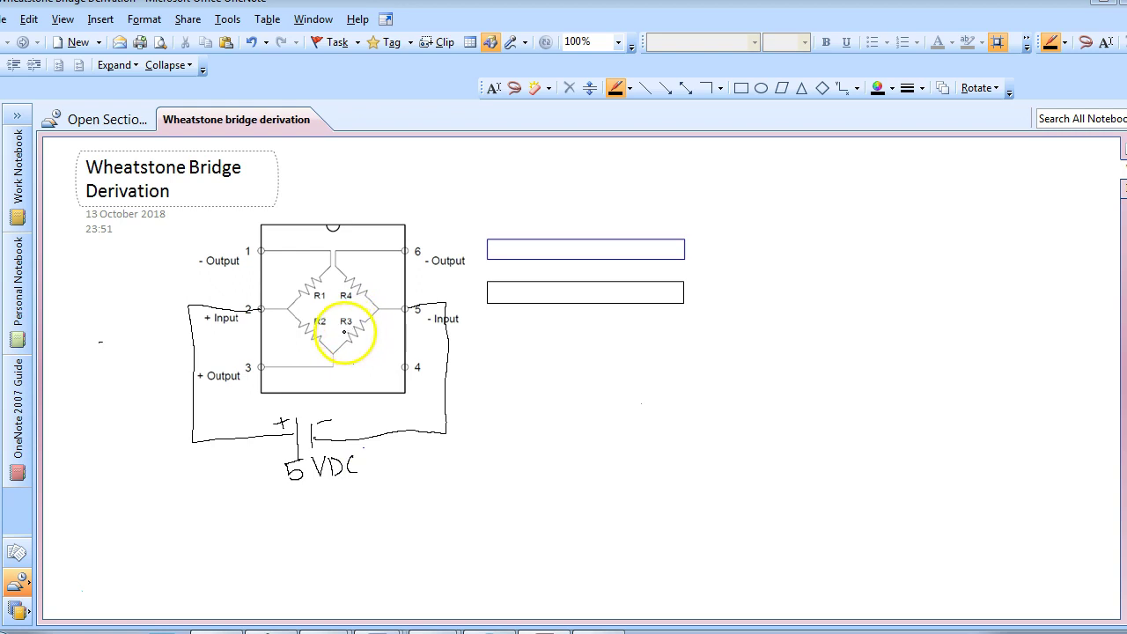
mouse_move(343, 330)
left_mouse_down()
mouse_move(368, 322)
mouse_move(368, 333)
left_mouse_up()
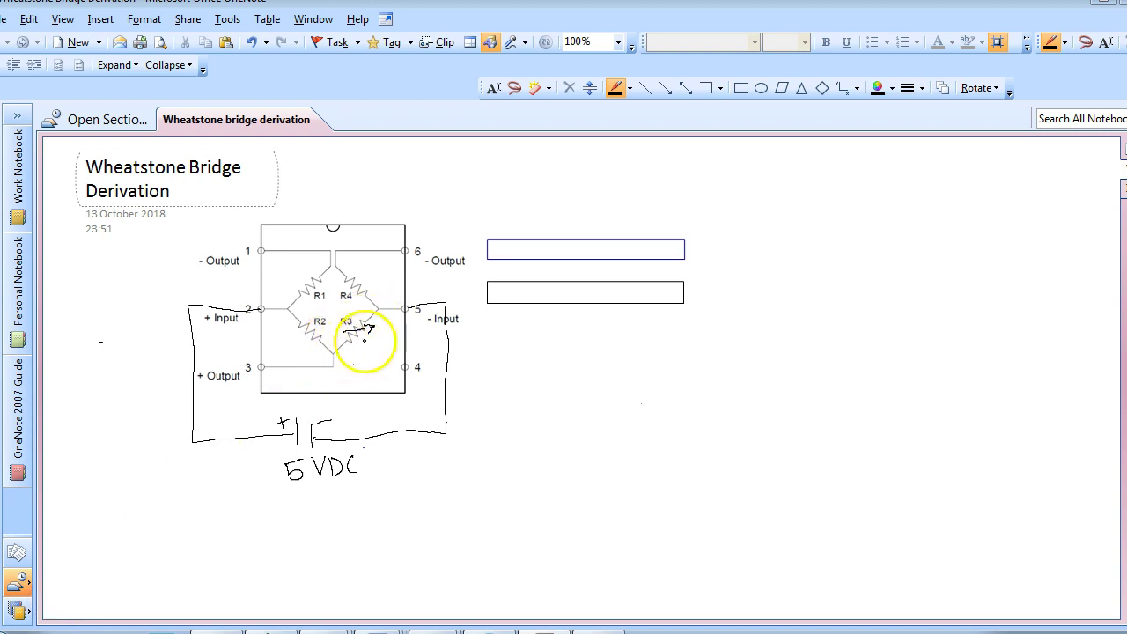
Draw a resting blue resistor squiggle in the upper box with the thin blue pen.
left_click(500, 251)
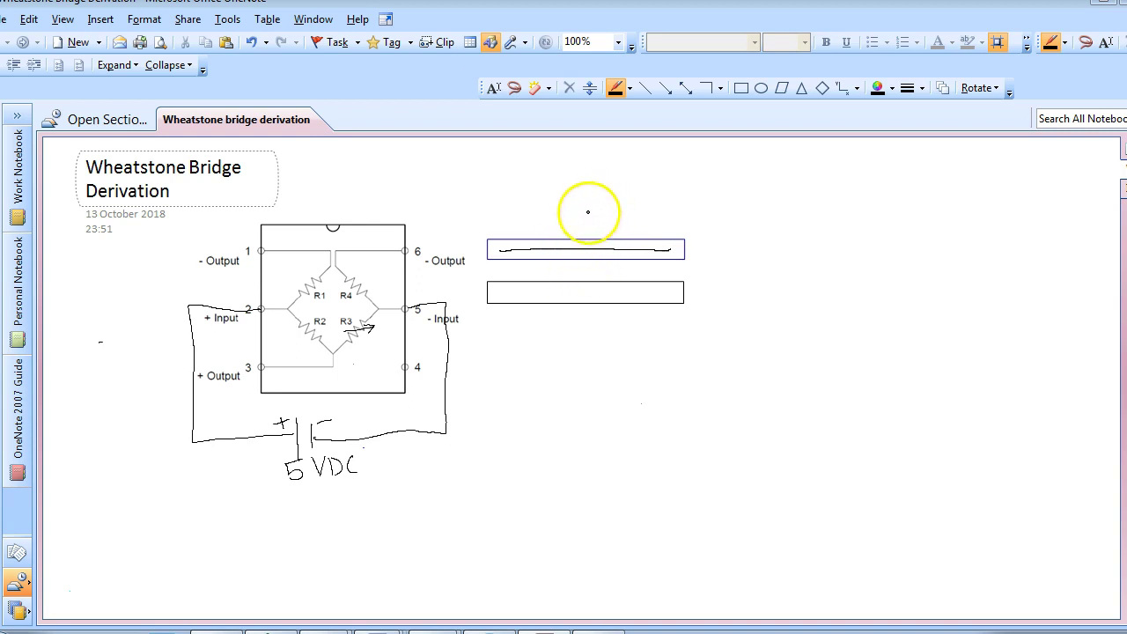
left_click(628, 88)
left_click(621, 158)
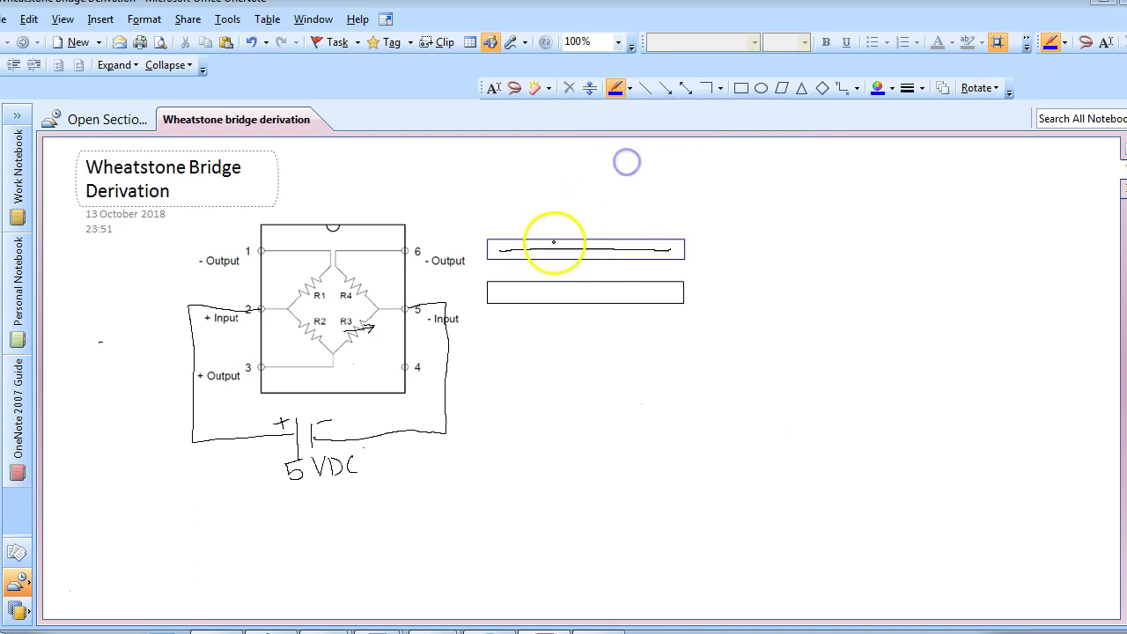
left_click(559, 246)
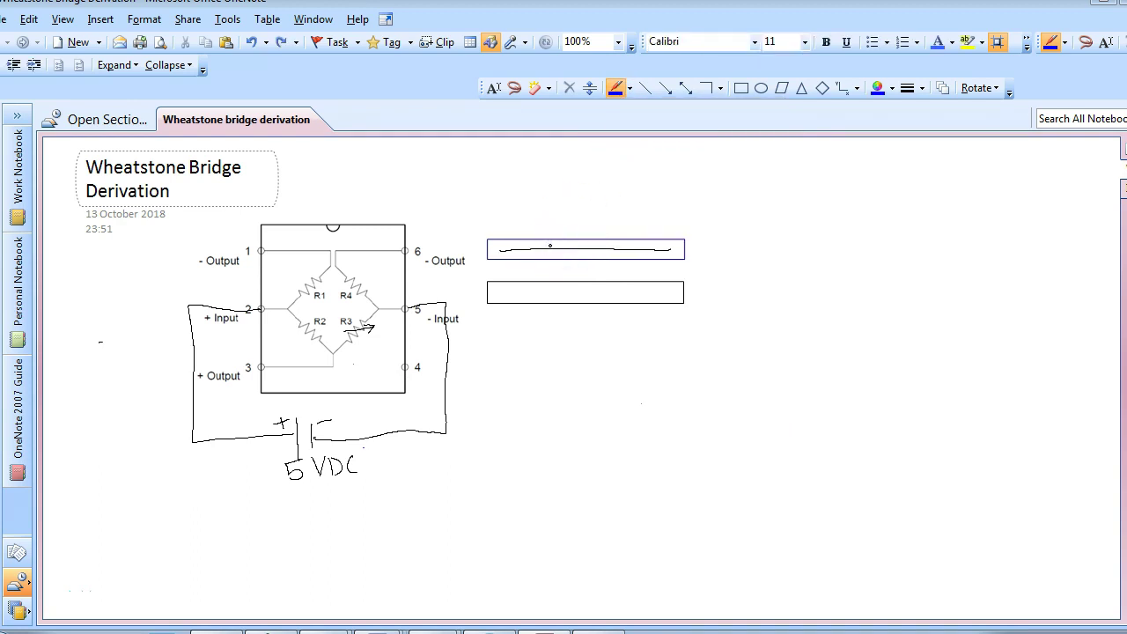
mouse_move(553, 253)
left_mouse_down()
mouse_move(600, 240)
mouse_move(603, 254)
mouse_move(555, 256)
mouse_move(606, 250)
left_mouse_up()
In the lower box, draw a bent black wire and a stretched blue resistor across it.
left_click(629, 88)
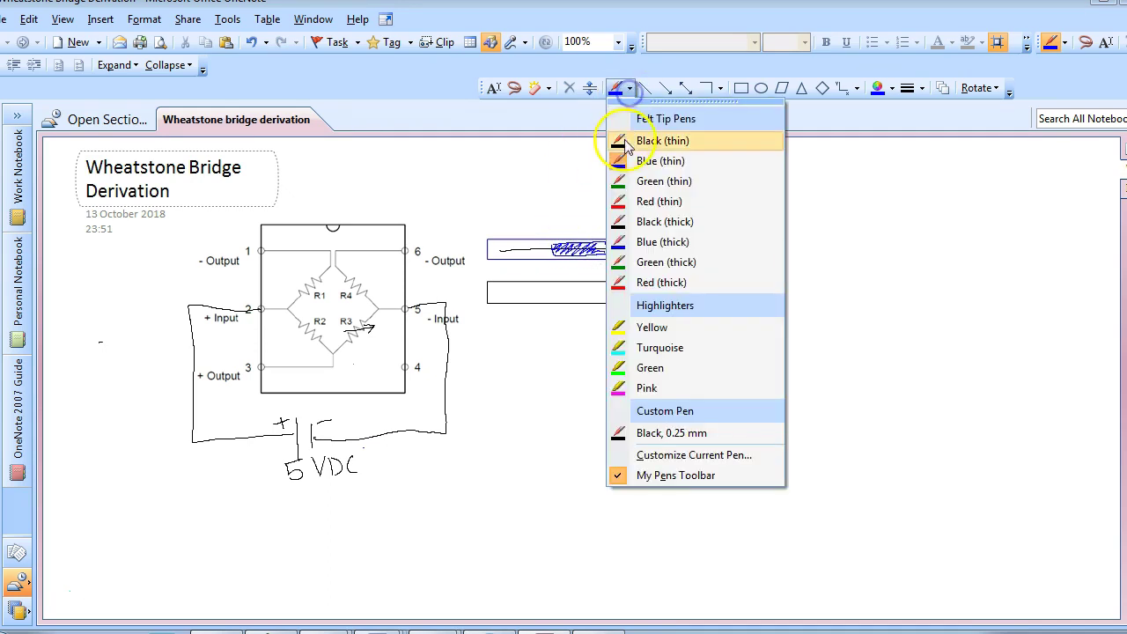
left_click(629, 141)
left_click(496, 299)
left_click_drag(498, 299, 546, 293)
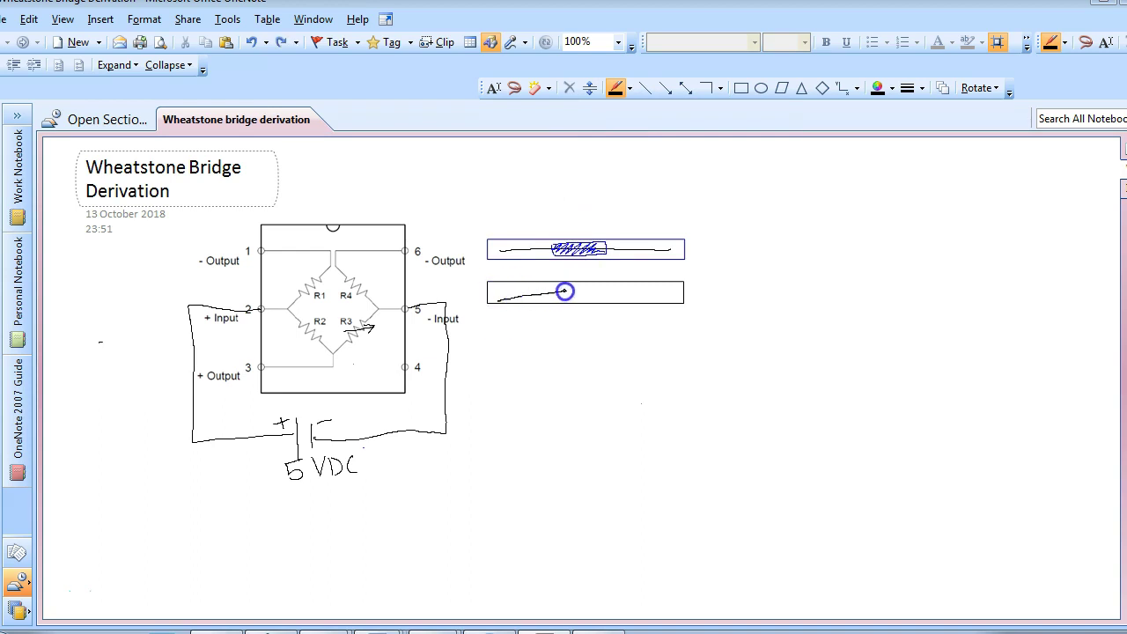
left_click_drag(621, 293, 677, 298)
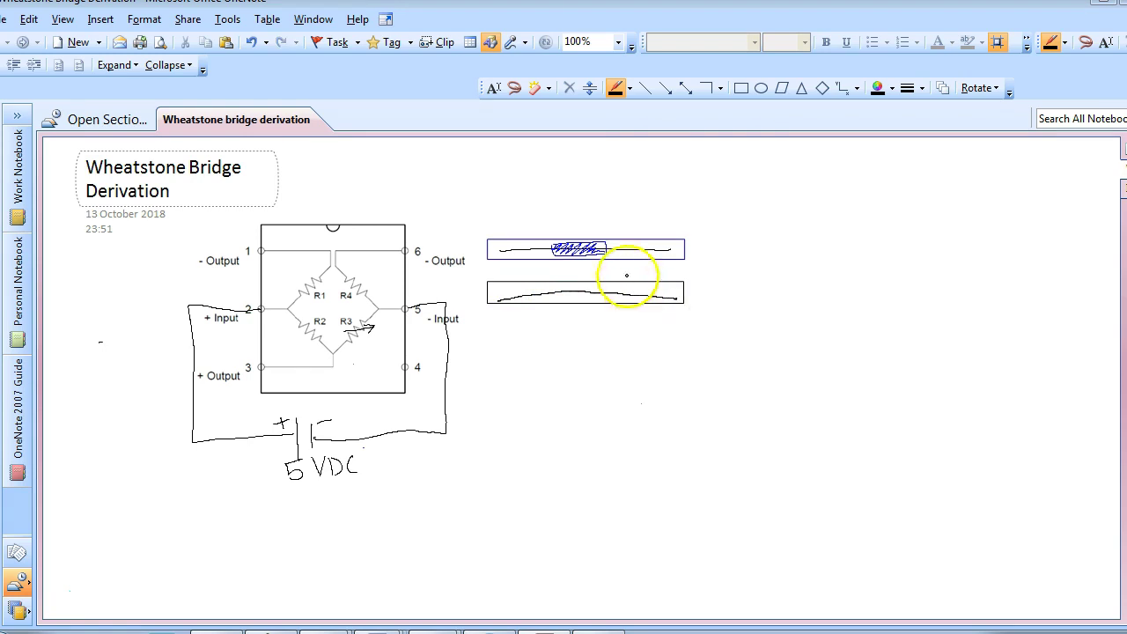
left_click(628, 89)
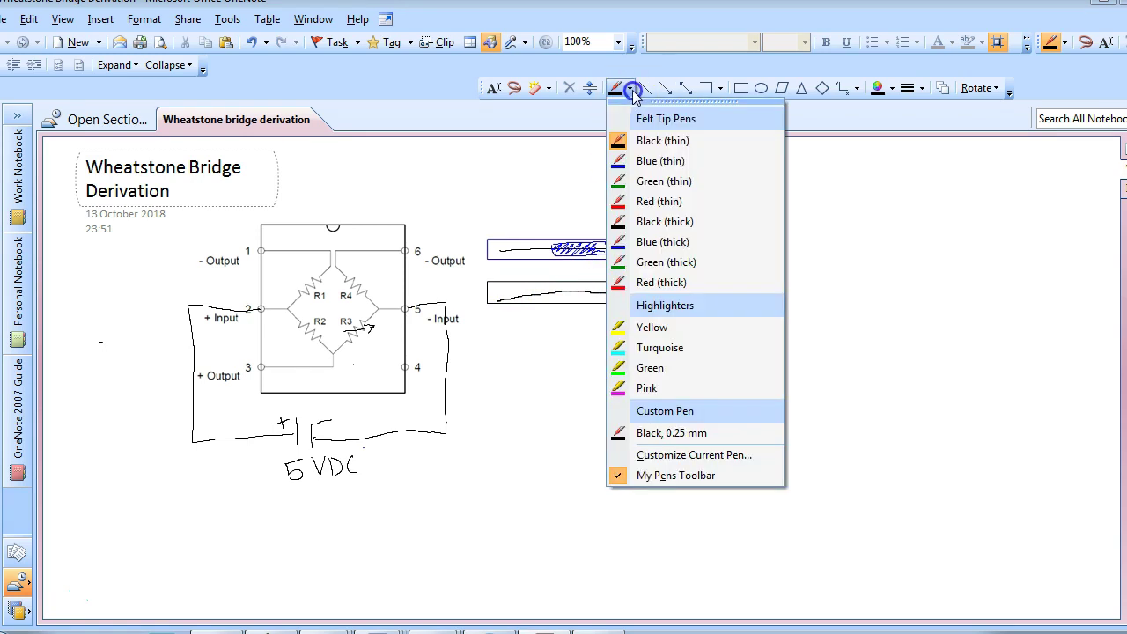
left_click(622, 163)
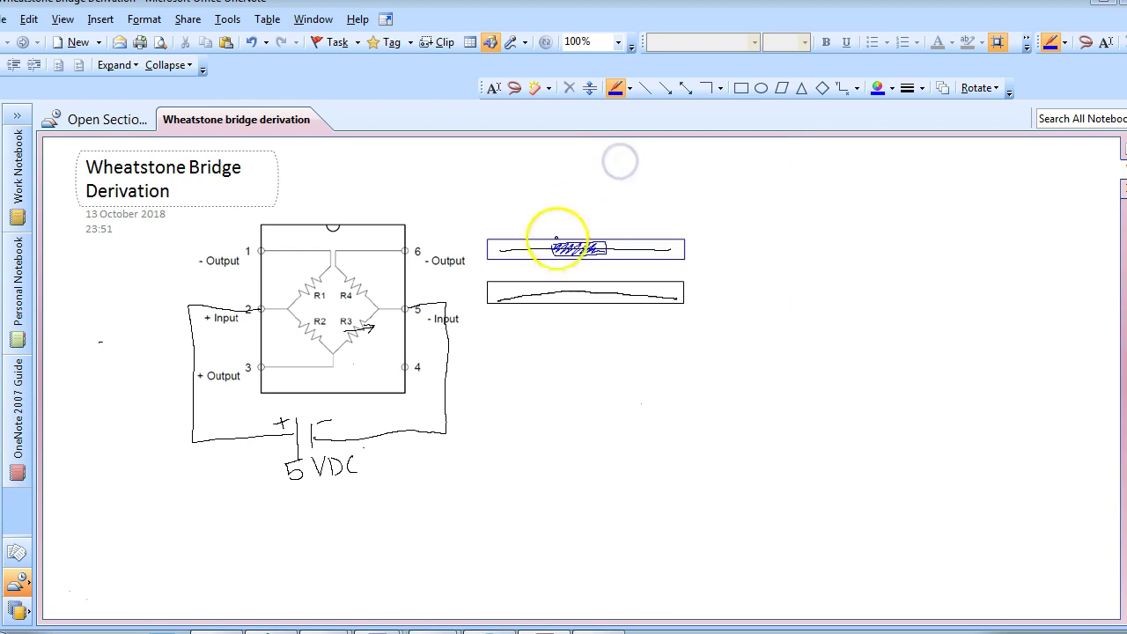
left_click(528, 293)
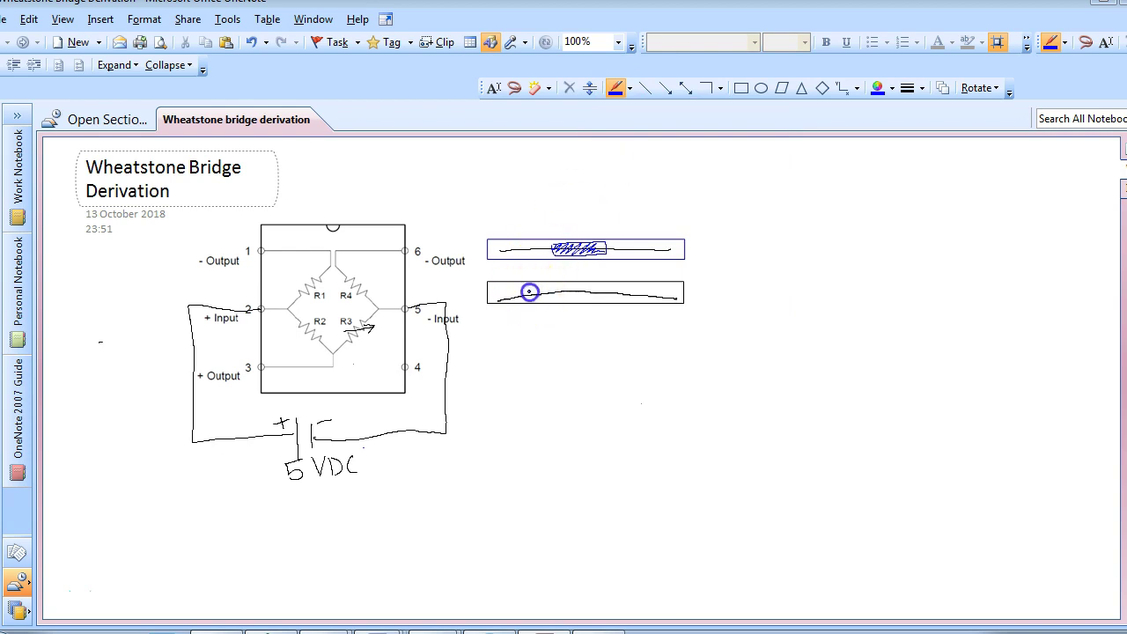
mouse_move(532, 297)
left_mouse_down()
mouse_move(595, 279)
mouse_move(628, 297)
mouse_move(532, 297)
mouse_move(626, 295)
left_mouse_up()
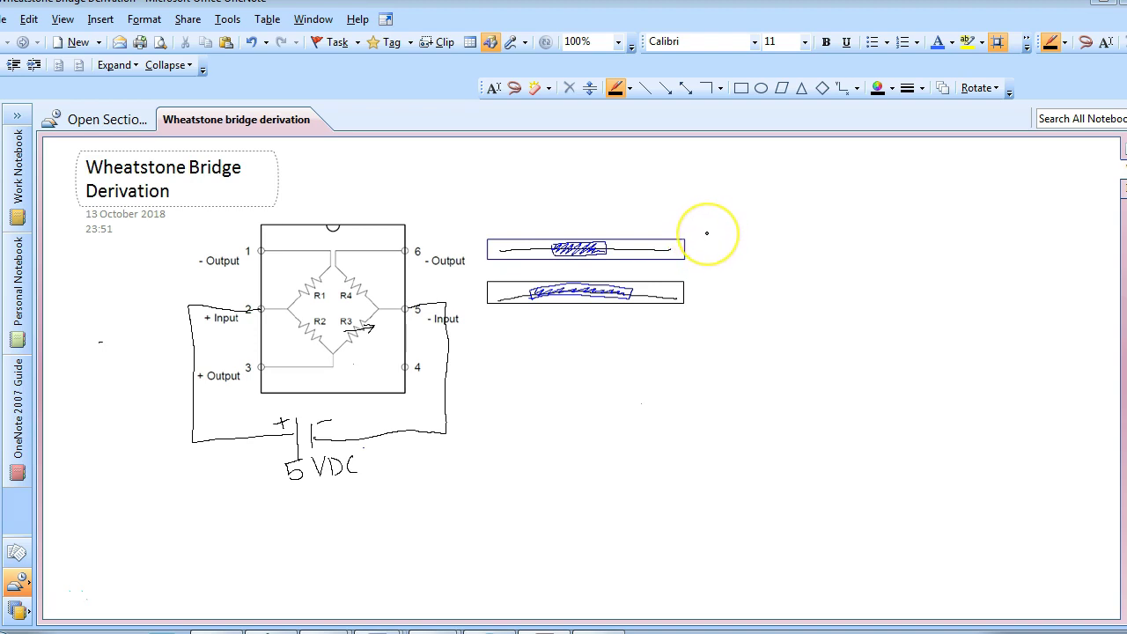
Handwrite R3 beside the upper gauge and R3 + ΔR beside the lower gauge.
mouse_move(704, 233)
left_mouse_down()
mouse_move(704, 255)
mouse_move(711, 234)
mouse_move(726, 255)
left_mouse_up()
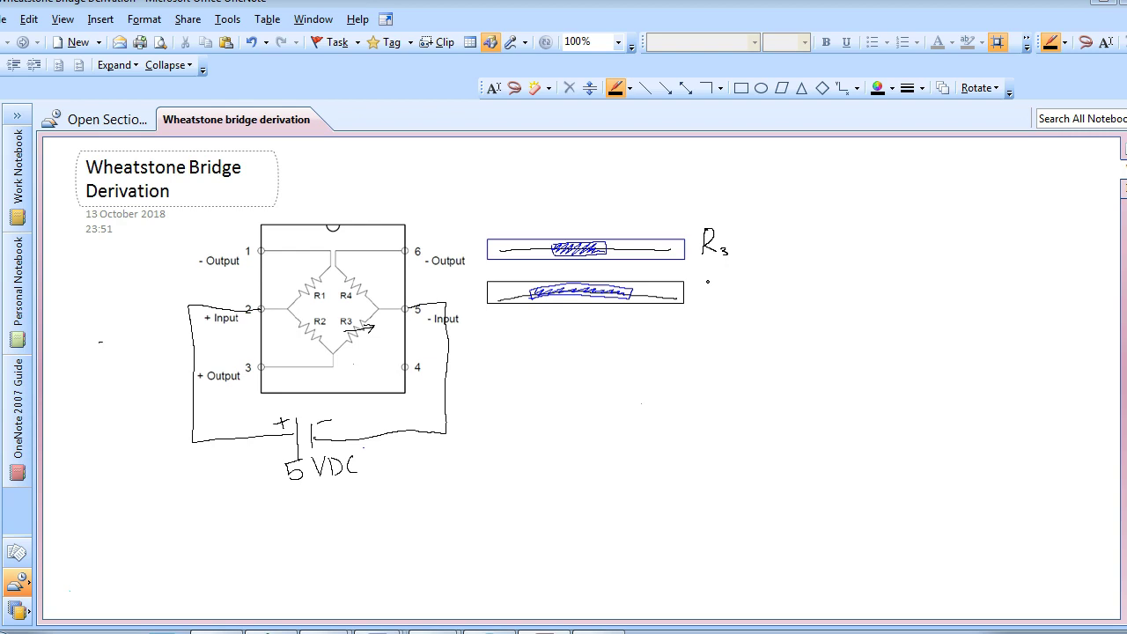
mouse_move(707, 281)
left_mouse_down()
mouse_move(777, 299)
mouse_move(767, 289)
mouse_move(797, 298)
left_mouse_up()
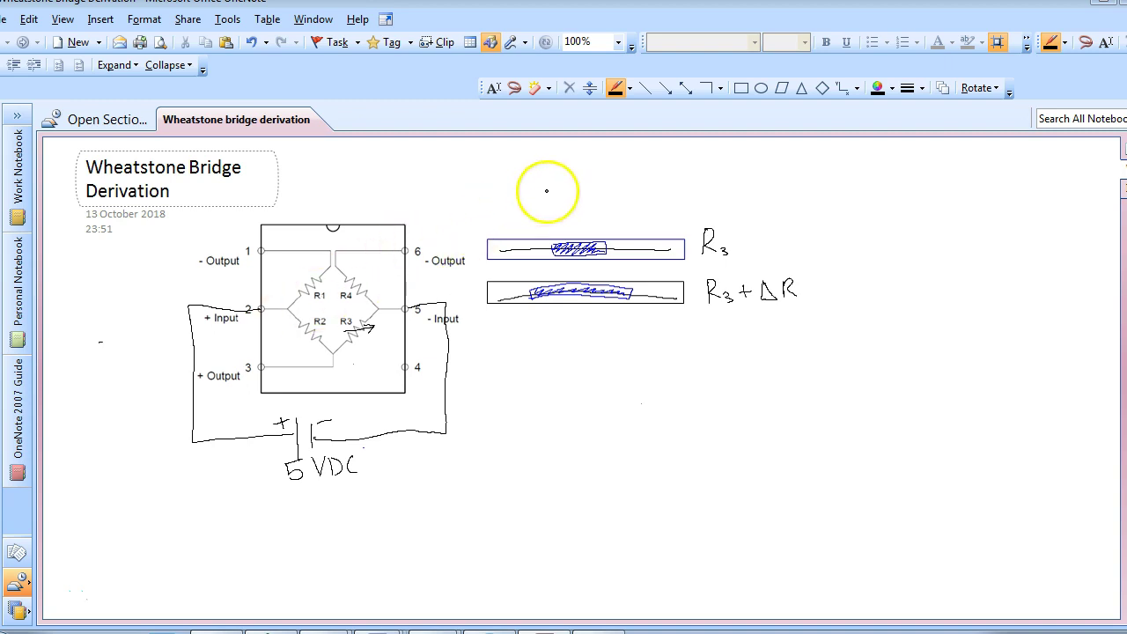
With the thin red pen, draw current arrows from node 2 through R2, R3, R1 and R4.
left_click(629, 88)
left_click(625, 194)
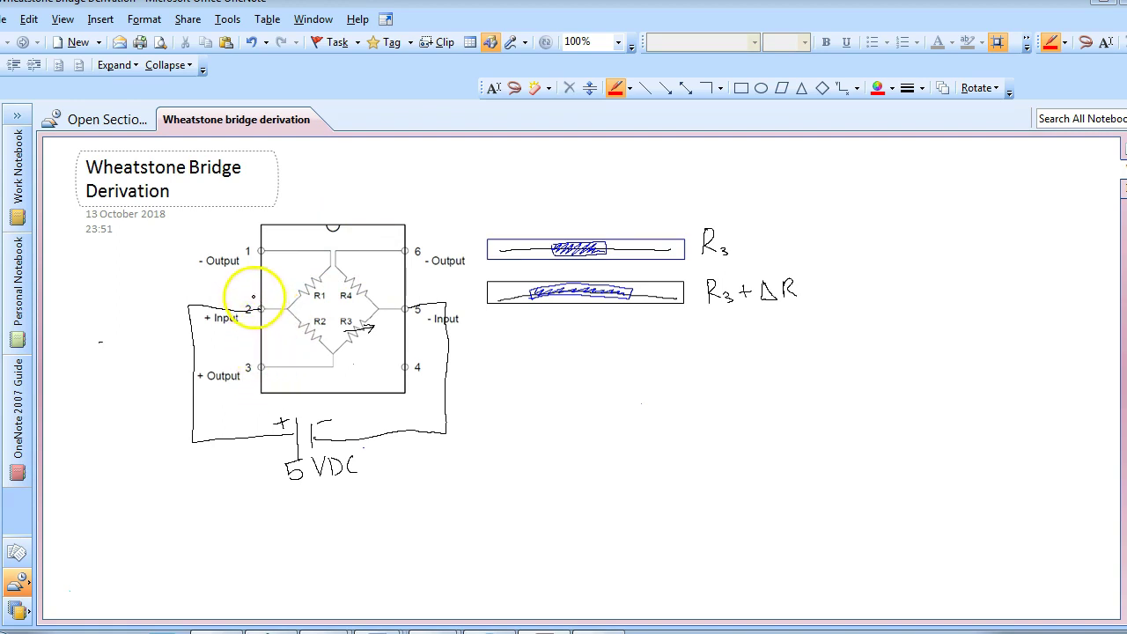
left_click(268, 321)
left_click_drag(267, 321, 291, 338)
mouse_move(312, 348)
left_mouse_down()
mouse_move(324, 360)
mouse_move(402, 322)
mouse_move(416, 352)
mouse_move(426, 340)
left_mouse_up()
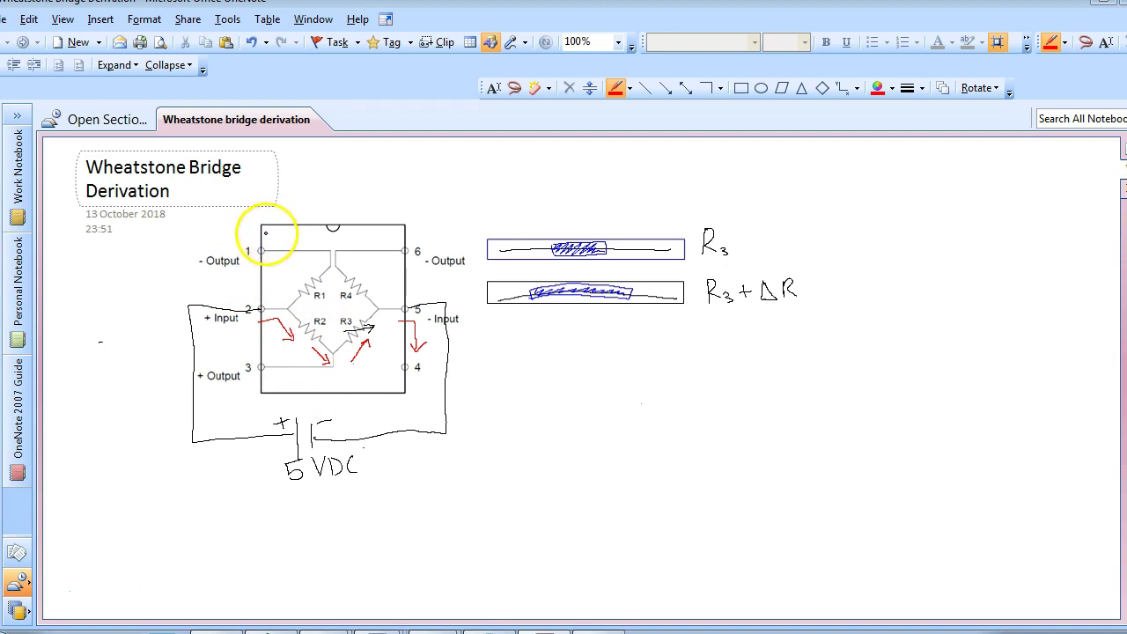
left_click(253, 297)
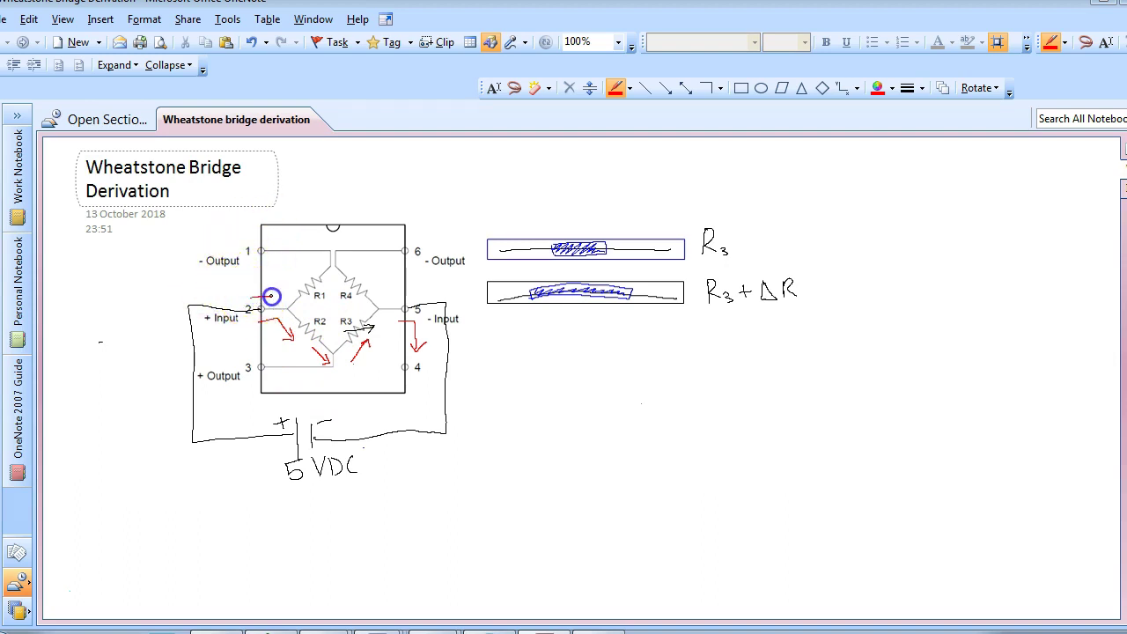
mouse_move(283, 290)
left_mouse_down()
mouse_move(321, 260)
mouse_move(357, 278)
left_mouse_up()
left_click_drag(377, 283, 389, 299)
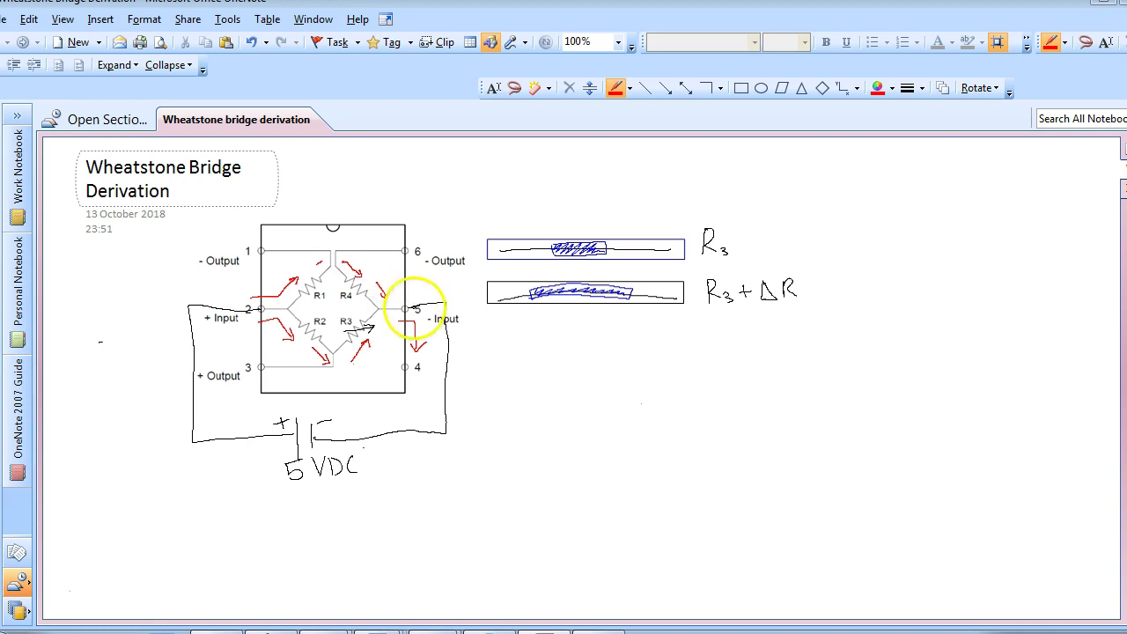
Draw a black link from terminal 1 to terminal 6, then red arrows near R1 and terminal 1.
left_click(629, 88)
left_click(641, 144)
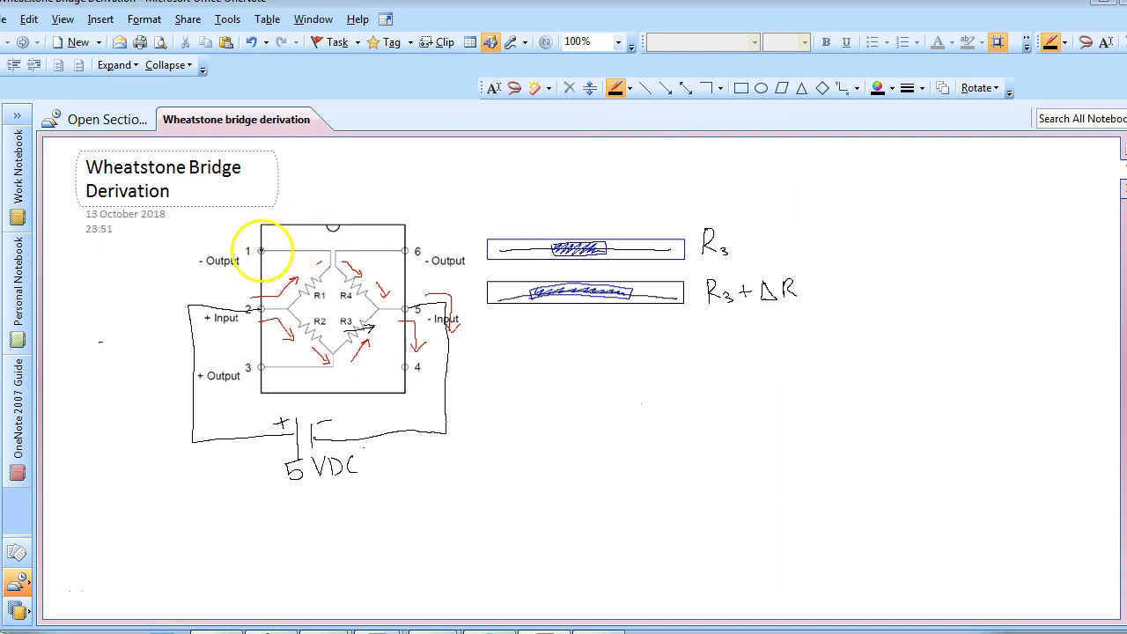
mouse_move(260, 252)
left_mouse_down()
mouse_move(297, 223)
mouse_move(352, 221)
mouse_move(392, 223)
mouse_move(411, 235)
mouse_move(408, 249)
left_mouse_up()
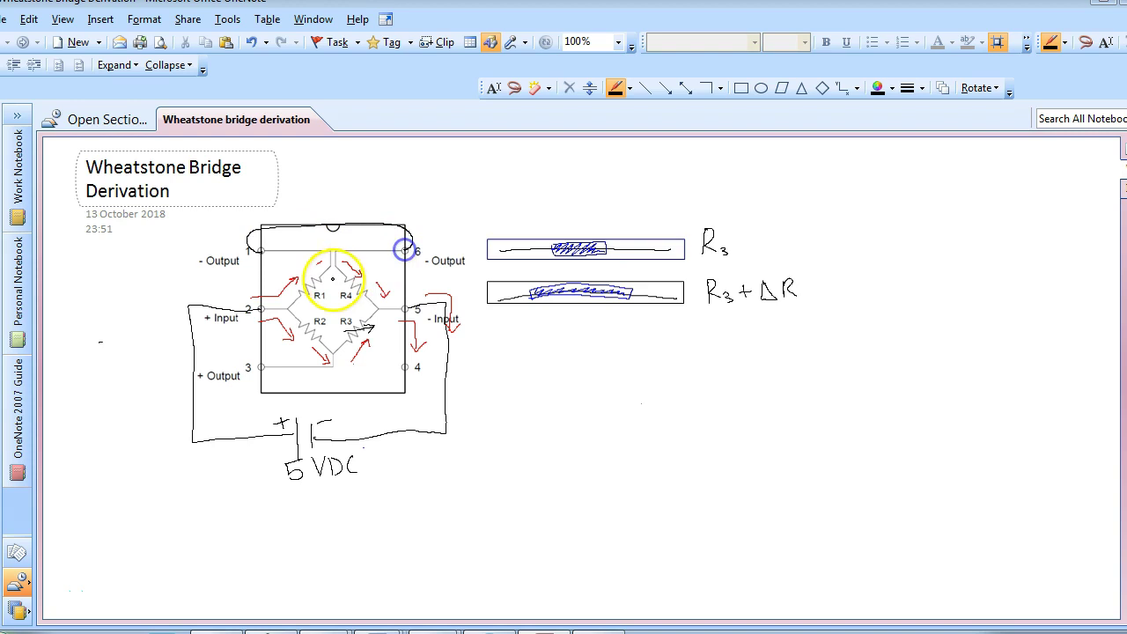
left_click(628, 88)
left_click(611, 199)
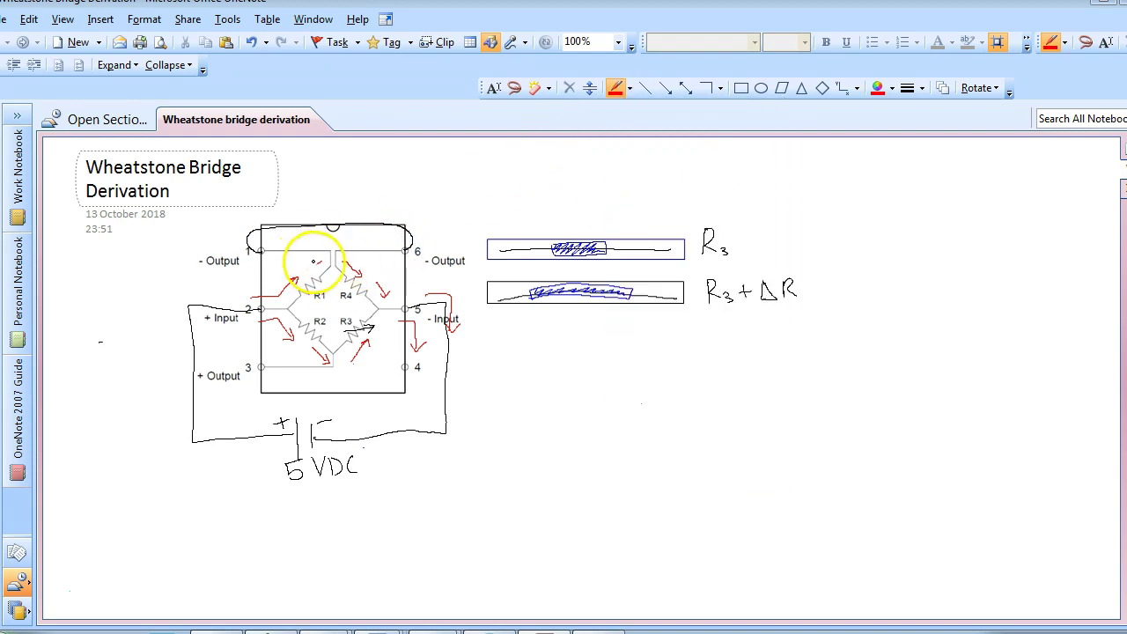
left_click_drag(320, 263, 325, 263)
mouse_move(228, 239)
left_mouse_down()
mouse_move(232, 226)
mouse_move(297, 208)
mouse_move(302, 219)
left_mouse_up()
Finish the red arrows, then complete V3 with the R2+R3+ΔR denominator and (5V) factor.
right_click(292, 212)
left_click_drag(384, 261, 384, 264)
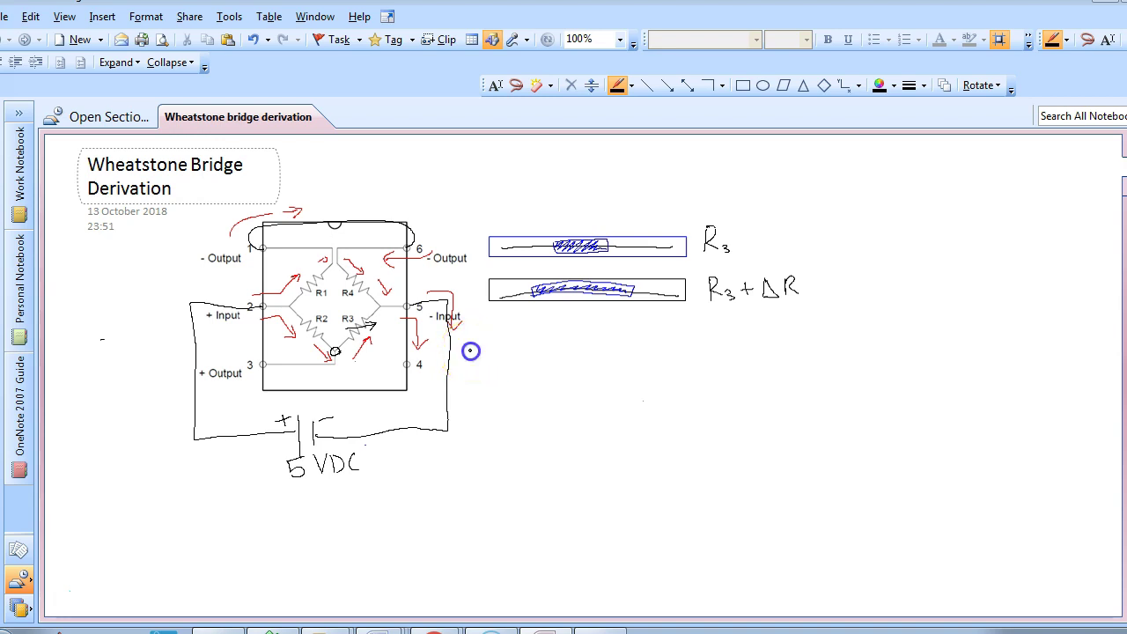
mouse_move(479, 363)
left_mouse_down()
mouse_move(547, 330)
mouse_move(548, 348)
mouse_move(547, 336)
mouse_move(559, 350)
mouse_move(614, 342)
left_mouse_up()
key("ctrl+z")
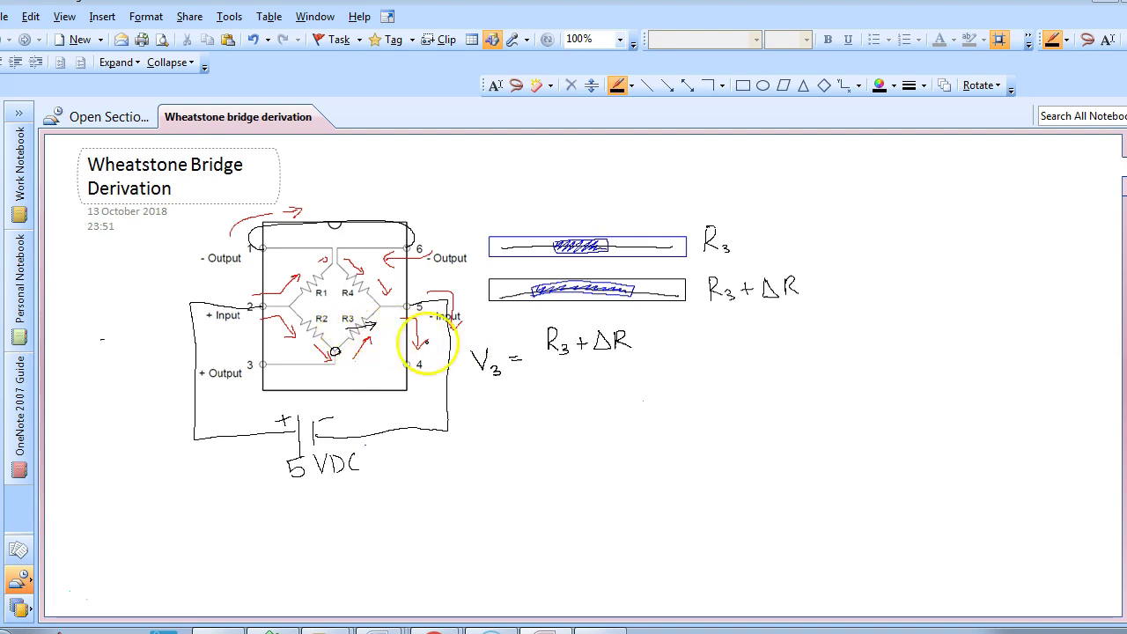
left_click_drag(532, 358, 646, 358)
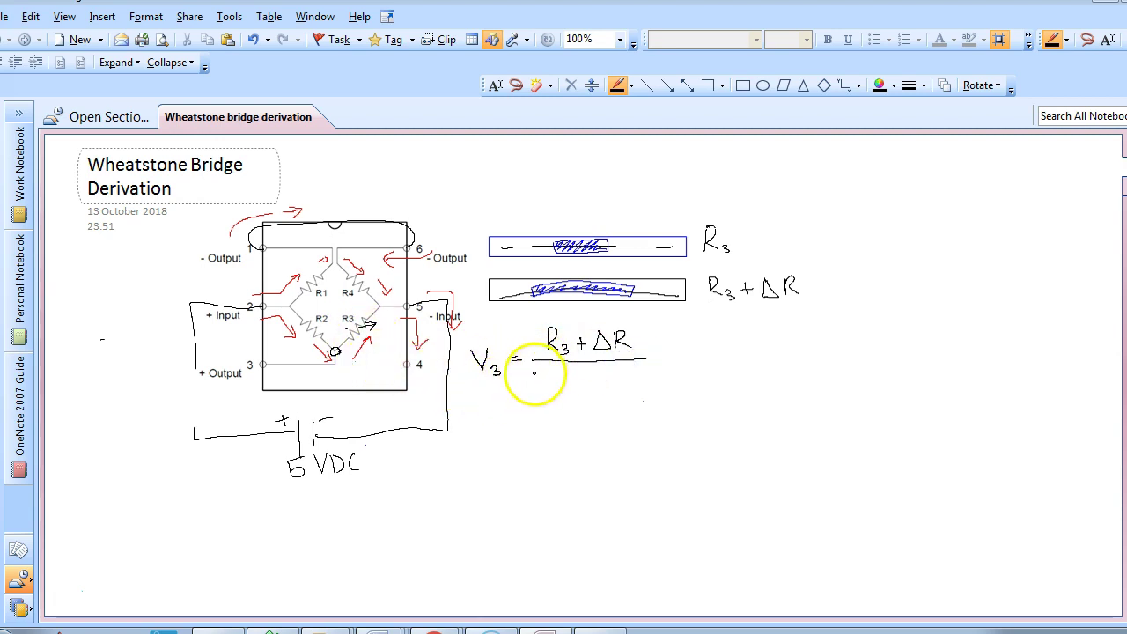
mouse_move(533, 373)
left_mouse_down()
mouse_move(532, 386)
mouse_move(535, 375)
left_mouse_up()
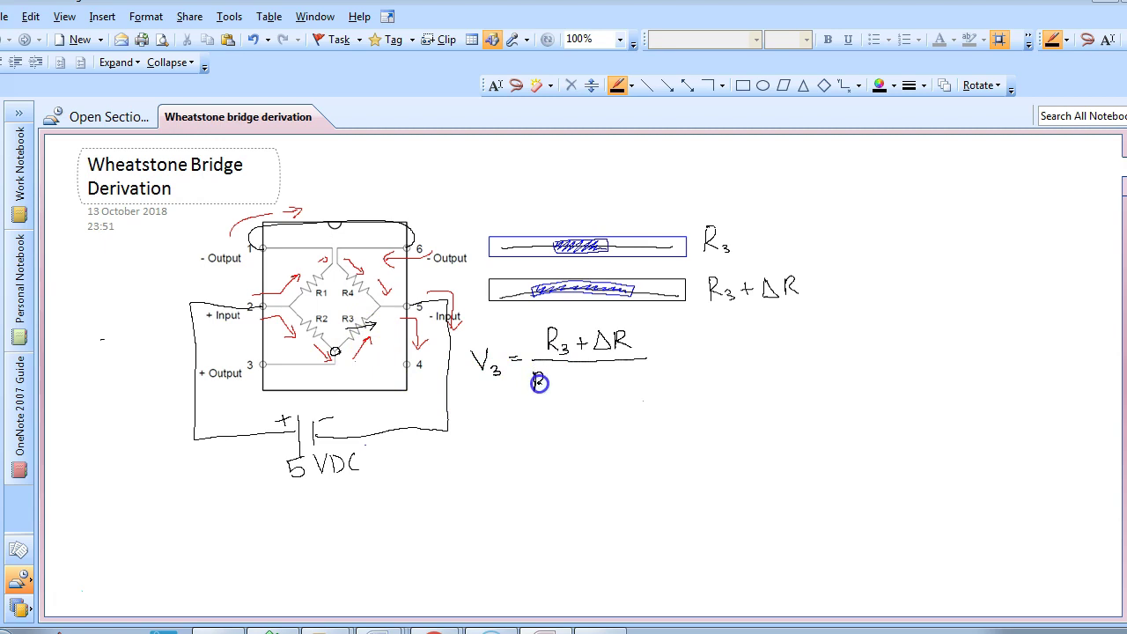
mouse_move(548, 387)
left_mouse_down()
mouse_move(681, 373)
mouse_move(686, 384)
left_mouse_up()
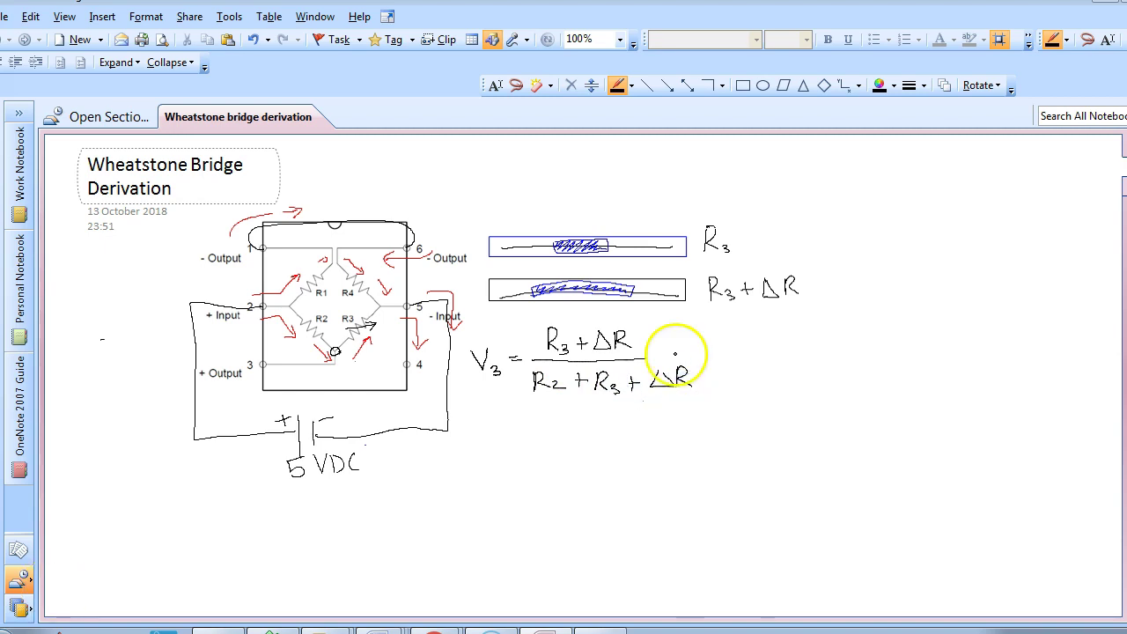
mouse_move(696, 337)
left_mouse_down()
mouse_move(698, 368)
mouse_move(705, 350)
mouse_move(717, 352)
mouse_move(707, 357)
mouse_move(709, 344)
mouse_move(727, 339)
mouse_move(732, 356)
mouse_move(739, 339)
mouse_move(744, 366)
left_mouse_up()
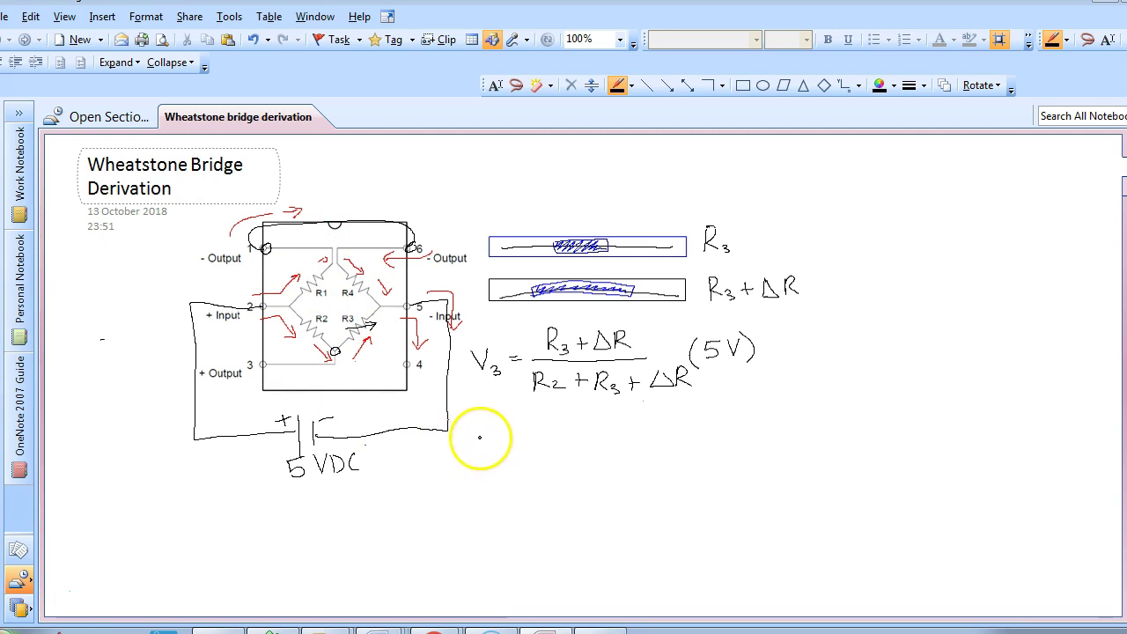
Handwrite V1,6 = R4 over R1+R4, times (5V), beneath the V3 equation.
mouse_move(481, 430)
left_mouse_down()
mouse_move(491, 446)
mouse_move(495, 430)
left_mouse_up()
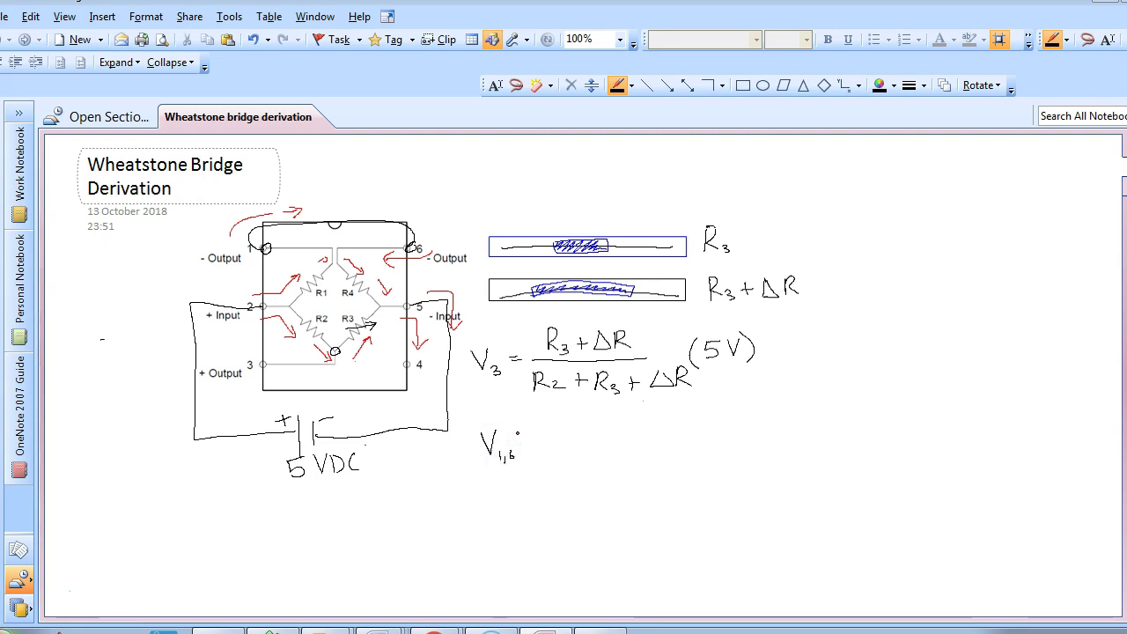
left_click_drag(531, 436, 532, 437)
mouse_move(583, 411)
left_mouse_down()
mouse_move(583, 429)
mouse_move(606, 432)
left_mouse_up()
left_click_drag(598, 419, 627, 441)
left_click_drag(557, 456, 628, 469)
left_click_drag(637, 426, 646, 451)
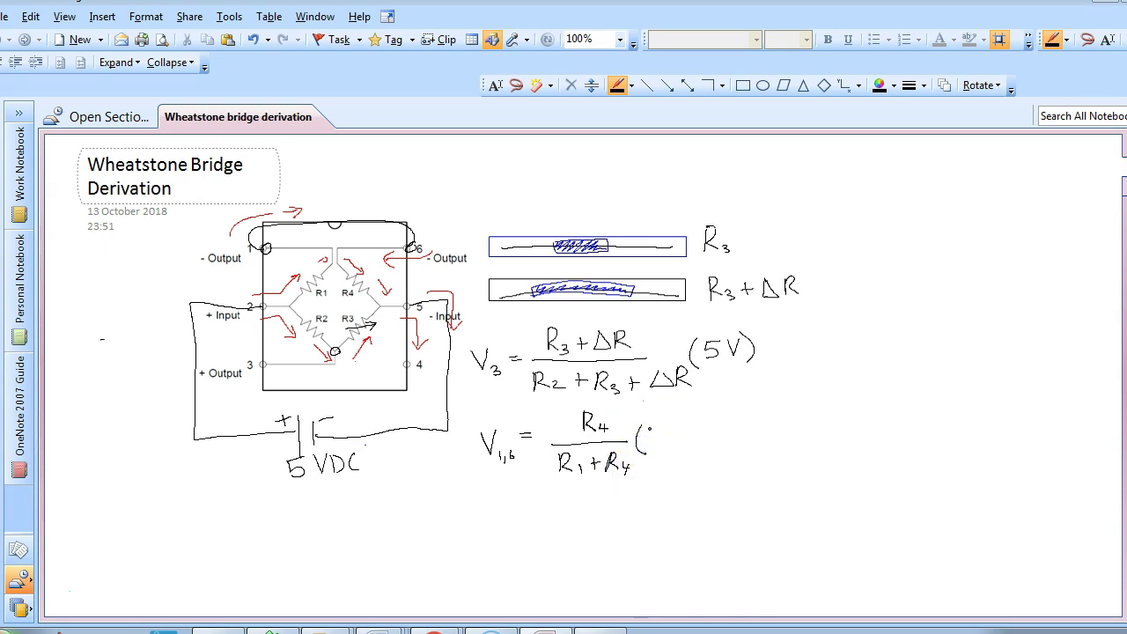
mouse_move(648, 440)
left_mouse_down()
mouse_move(660, 444)
mouse_move(658, 430)
mouse_move(687, 424)
mouse_move(700, 446)
left_mouse_up()
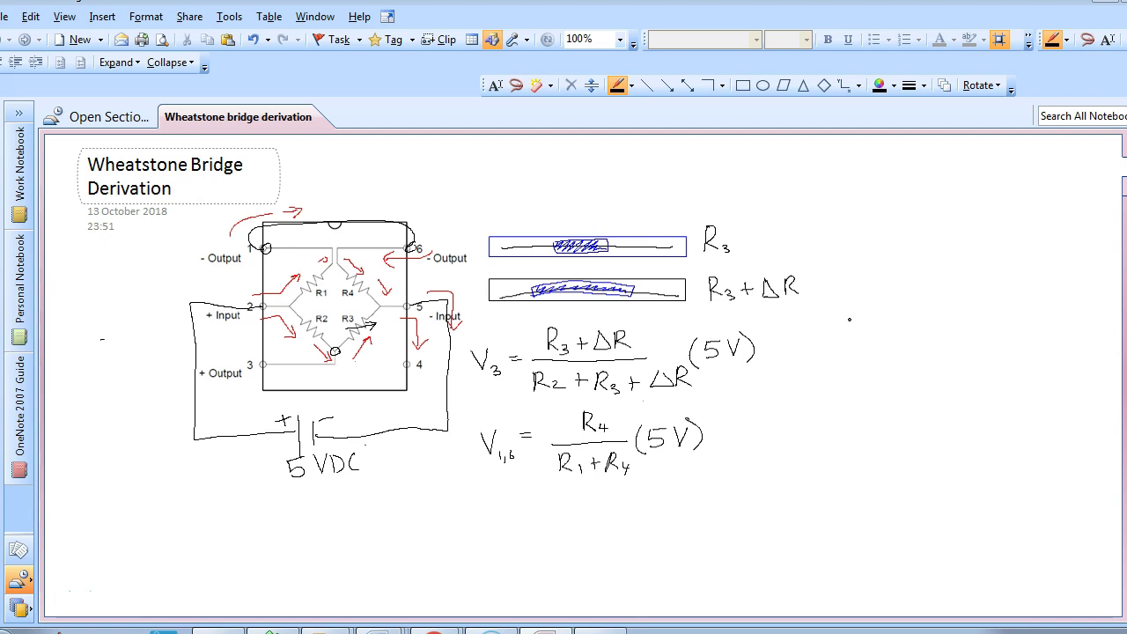
Handwrite R3 = R4 and R2 = R1 at the right, then Vout = V3 − V1,6 below.
mouse_move(850, 320)
left_mouse_down()
mouse_move(889, 325)
mouse_move(908, 337)
mouse_move(848, 369)
mouse_move(852, 354)
mouse_move(859, 375)
mouse_move(913, 373)
left_mouse_up()
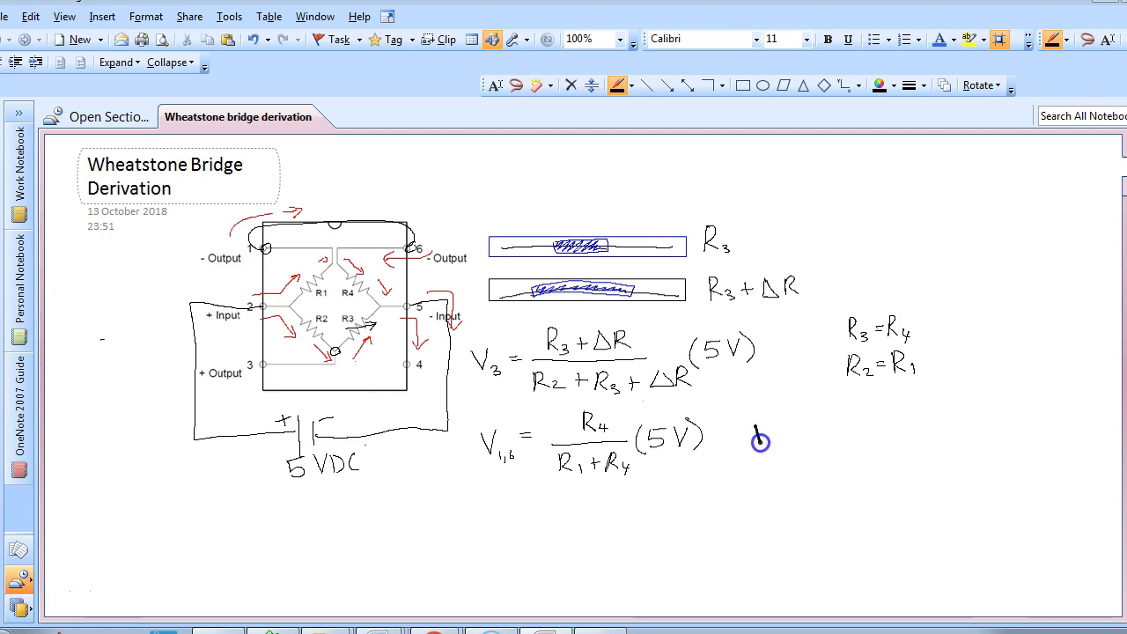
mouse_move(763, 437)
left_mouse_down()
mouse_move(806, 437)
mouse_move(825, 434)
mouse_move(826, 446)
mouse_move(835, 428)
mouse_move(840, 456)
mouse_move(855, 434)
mouse_move(888, 431)
mouse_move(890, 444)
mouse_move(900, 421)
mouse_move(911, 446)
left_mouse_up()
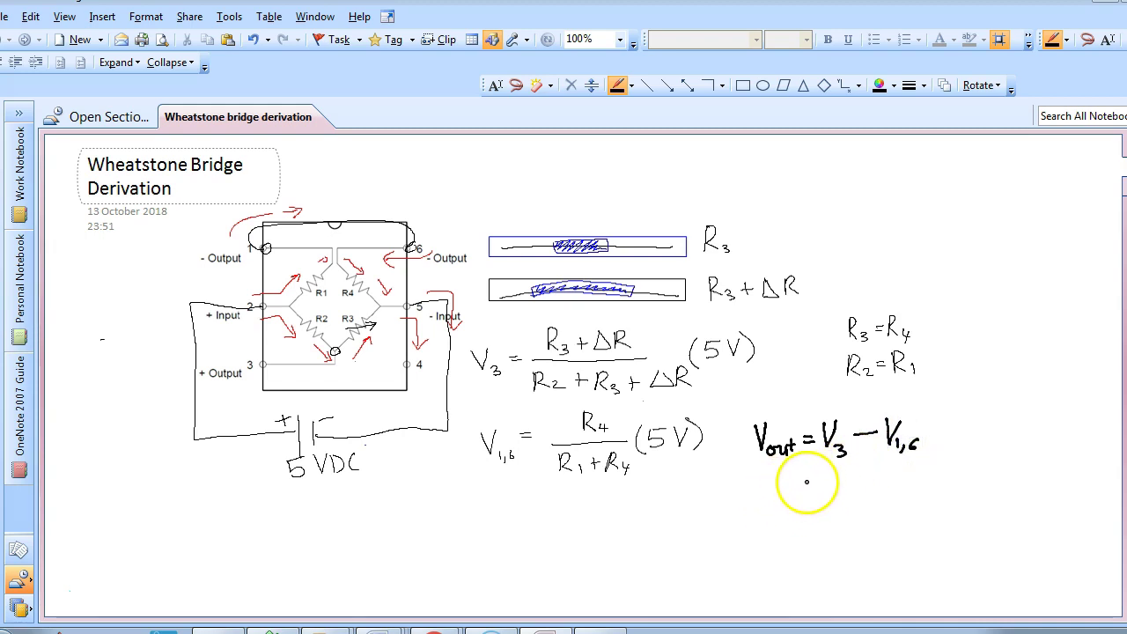
Write =5[(R3+ΔR)/(R2+R3+ΔR) − R4/(R1+R4)] under Vout.
mouse_move(798, 487)
left_mouse_down()
mouse_move(829, 495)
mouse_move(818, 499)
mouse_move(818, 478)
mouse_move(844, 468)
mouse_move(851, 531)
left_mouse_up()
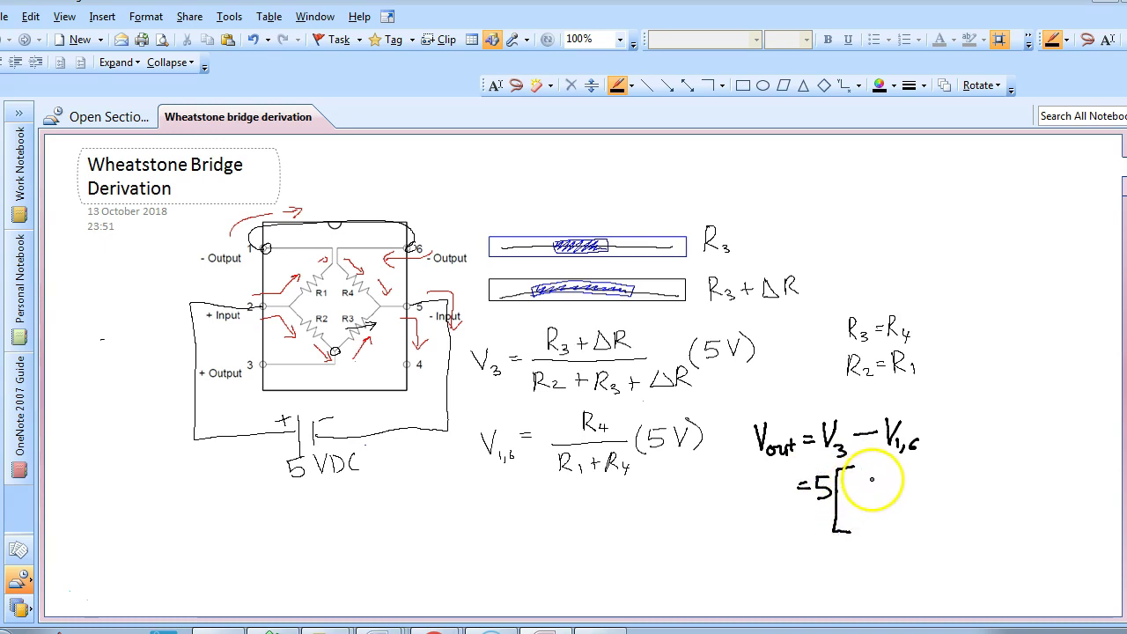
mouse_move(867, 469)
left_mouse_down()
mouse_move(897, 472)
mouse_move(898, 483)
mouse_move(943, 485)
left_mouse_up()
left_click_drag(851, 497, 955, 492)
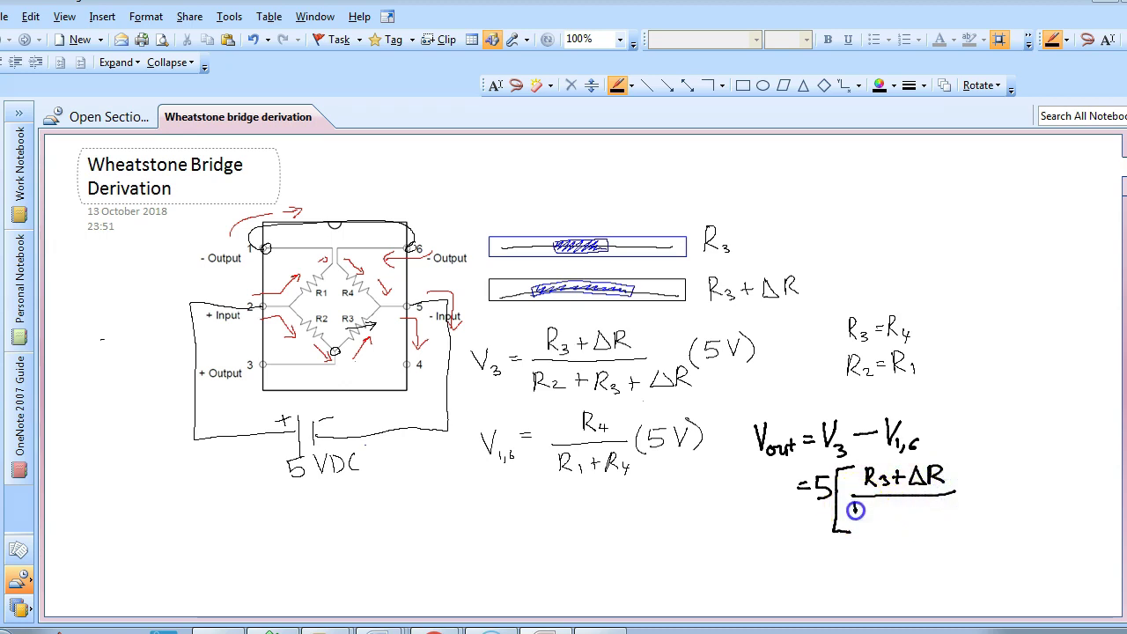
mouse_move(854, 503)
left_mouse_down()
mouse_move(905, 518)
mouse_move(905, 505)
mouse_move(915, 522)
mouse_move(948, 508)
mouse_move(945, 519)
mouse_move(961, 521)
mouse_move(952, 509)
mouse_move(967, 517)
mouse_move(972, 503)
mouse_move(977, 520)
mouse_move(991, 495)
left_mouse_up()
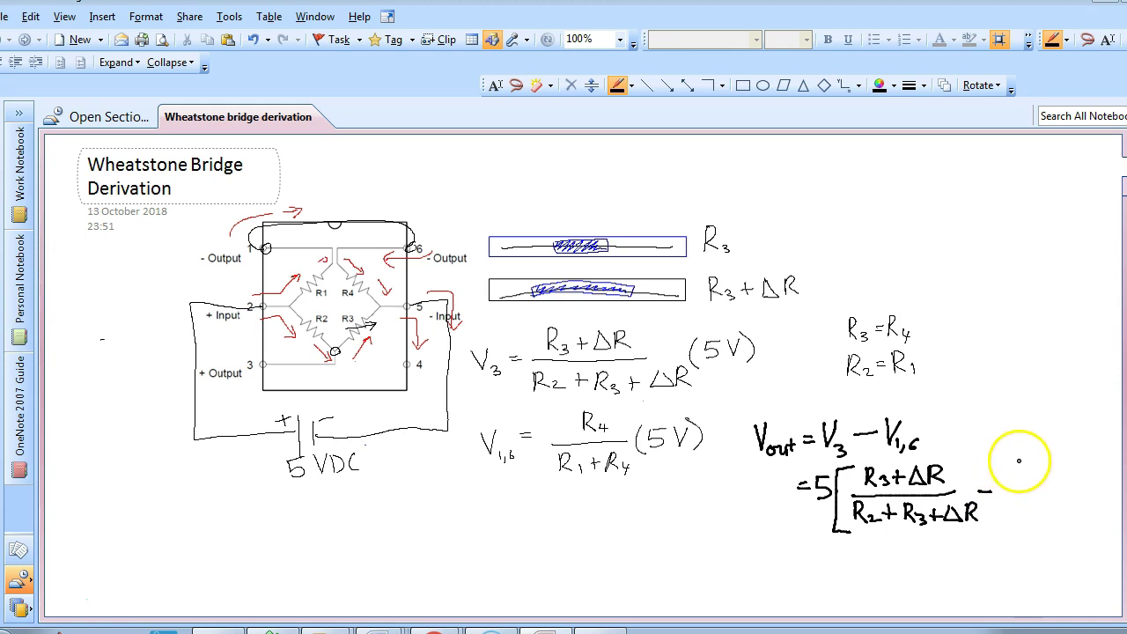
mouse_move(1027, 476)
left_mouse_down()
mouse_move(1001, 486)
mouse_move(1053, 494)
mouse_move(1009, 504)
mouse_move(1007, 515)
mouse_move(1016, 496)
mouse_move(1026, 519)
mouse_move(1036, 507)
mouse_move(1048, 517)
mouse_move(1056, 498)
mouse_move(1066, 525)
left_mouse_up()
mouse_move(1072, 453)
left_mouse_down()
mouse_move(1088, 483)
mouse_move(1081, 527)
left_mouse_up()
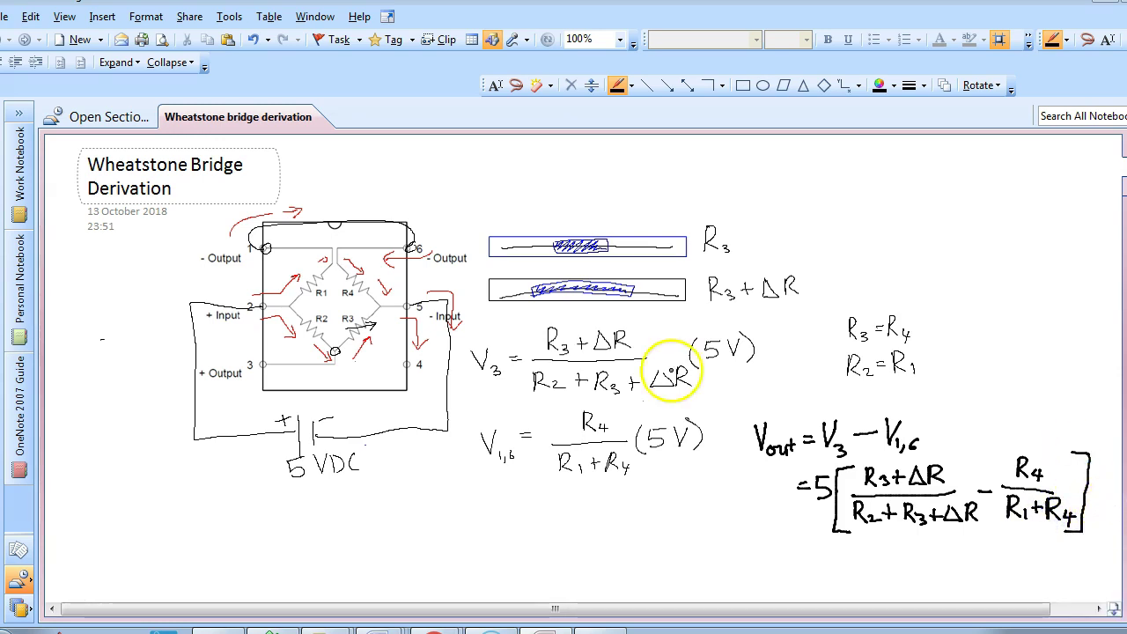
Underline the expanded expression in thin red and begin an R3 note below 5 VDC.
left_click(631, 85)
left_click(644, 197)
left_click_drag(788, 548, 1108, 541)
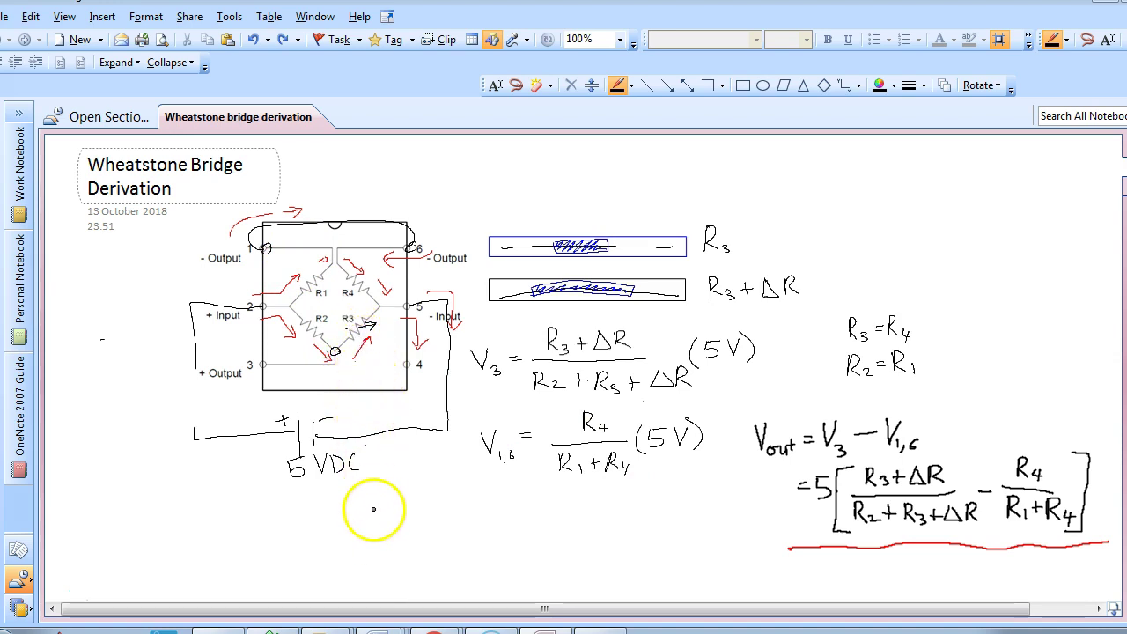
mouse_move(374, 507)
left_mouse_down()
mouse_move(376, 523)
mouse_move(413, 509)
left_mouse_up()
Complete R3 = R3 and write Vo = R3/(R2+R3) − R4/(R1+R4), marking R4 and R1 substitutions.
left_click_drag(403, 516, 419, 501)
left_click_drag(419, 502, 438, 526)
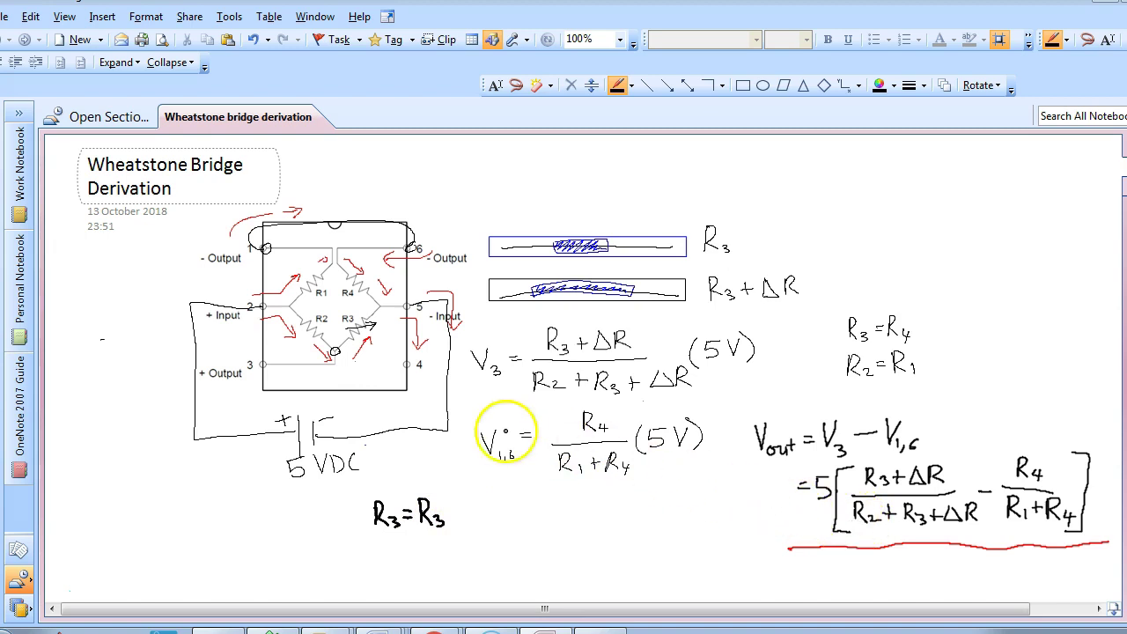
mouse_move(511, 490)
left_mouse_down()
mouse_move(515, 515)
mouse_move(522, 494)
mouse_move(542, 499)
left_mouse_up()
left_click(540, 503)
mouse_move(533, 506)
left_mouse_down()
mouse_move(559, 496)
mouse_move(578, 515)
mouse_move(566, 517)
mouse_move(584, 515)
mouse_move(538, 541)
left_mouse_up()
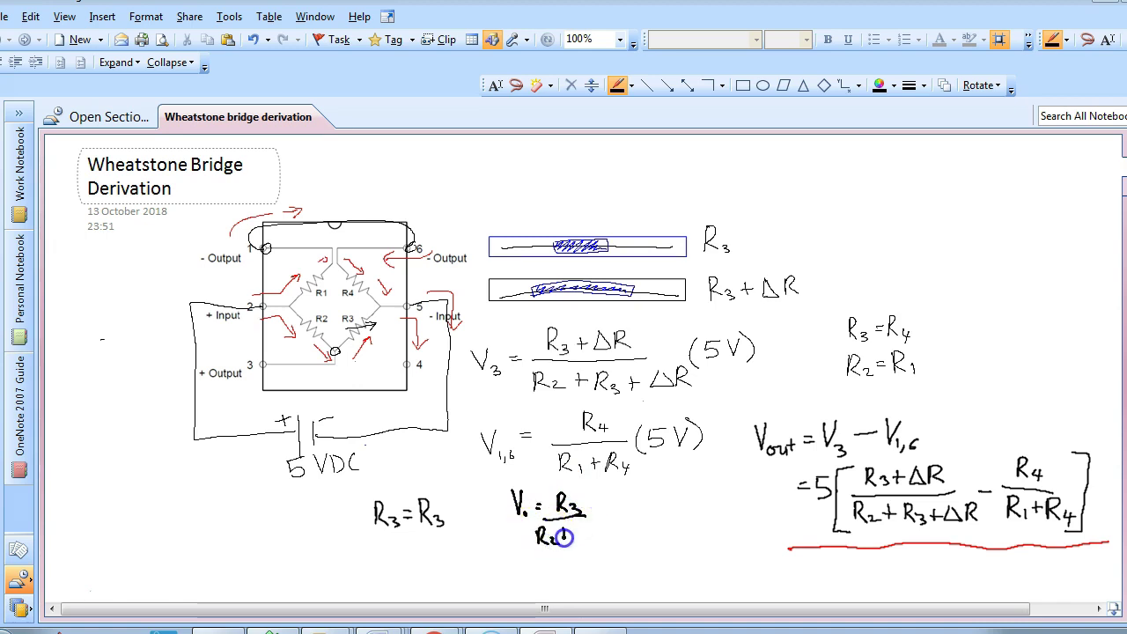
mouse_move(577, 527)
left_mouse_down()
mouse_move(580, 536)
mouse_move(633, 497)
left_mouse_up()
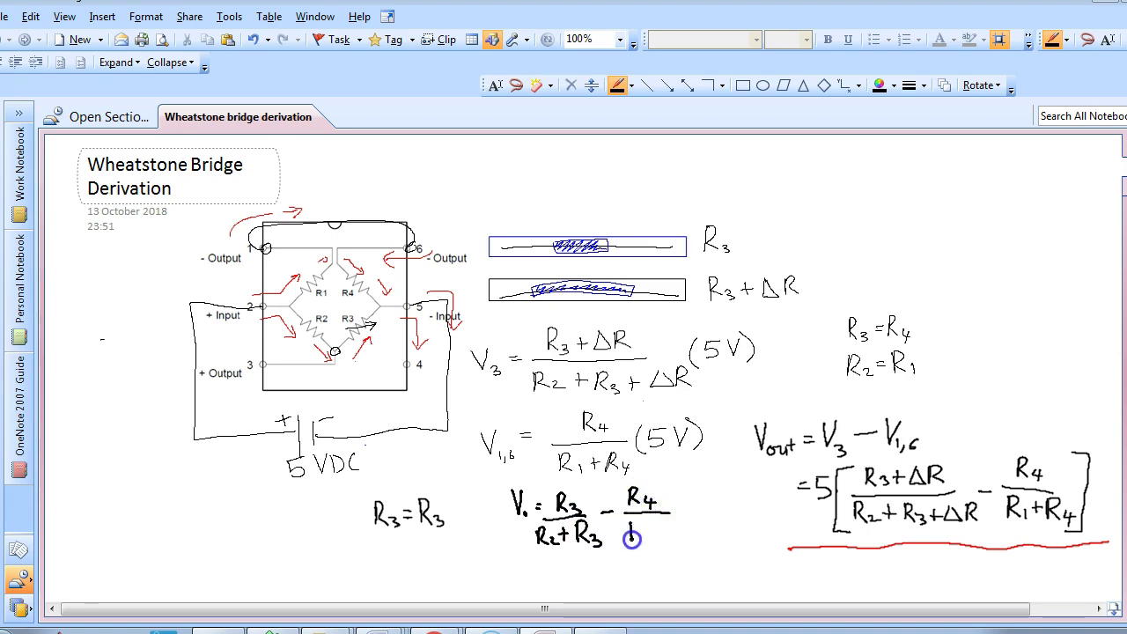
left_click_drag(638, 525, 641, 537)
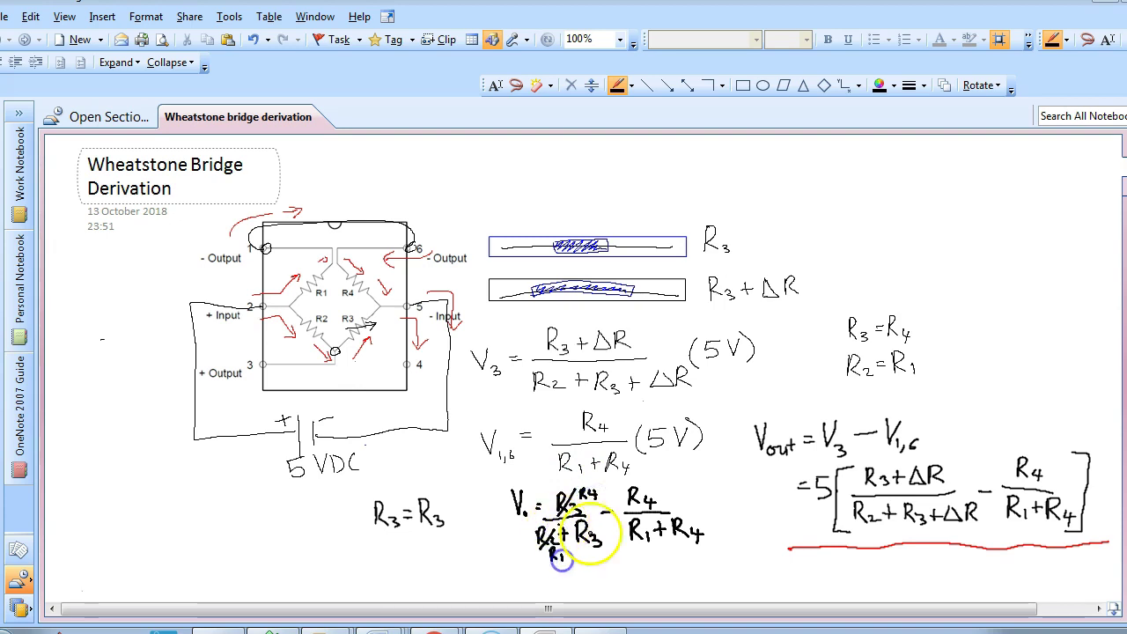
Strike through both matching fractions and write 5[0] = 0 beneath them.
mouse_move(597, 524)
left_mouse_down()
mouse_move(585, 540)
mouse_move(610, 554)
left_mouse_up()
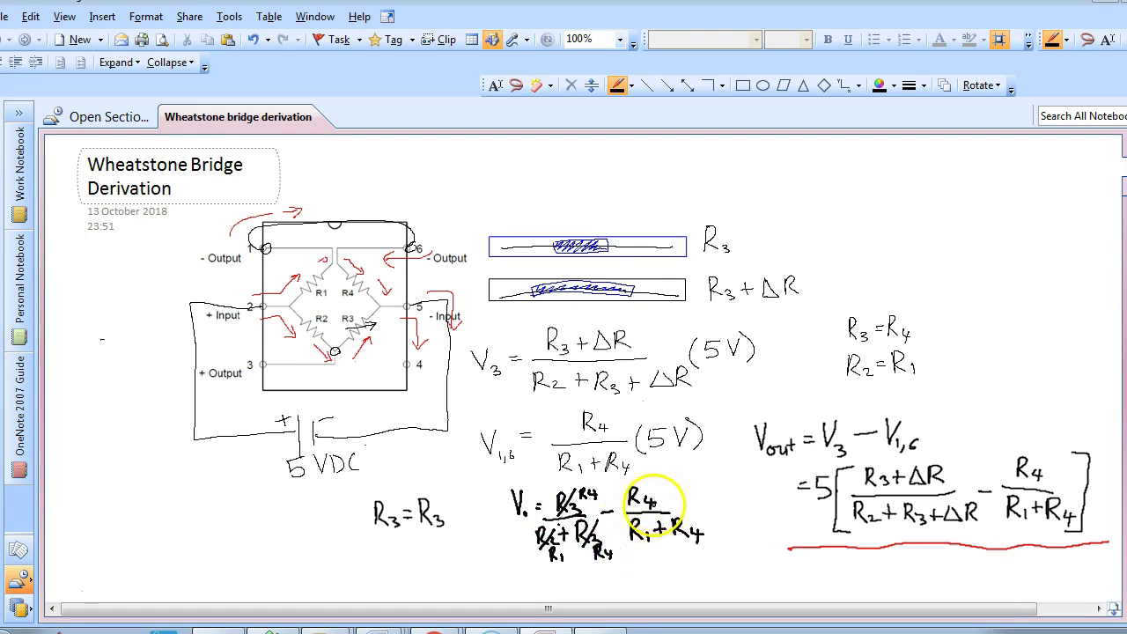
left_click_drag(683, 490, 631, 539)
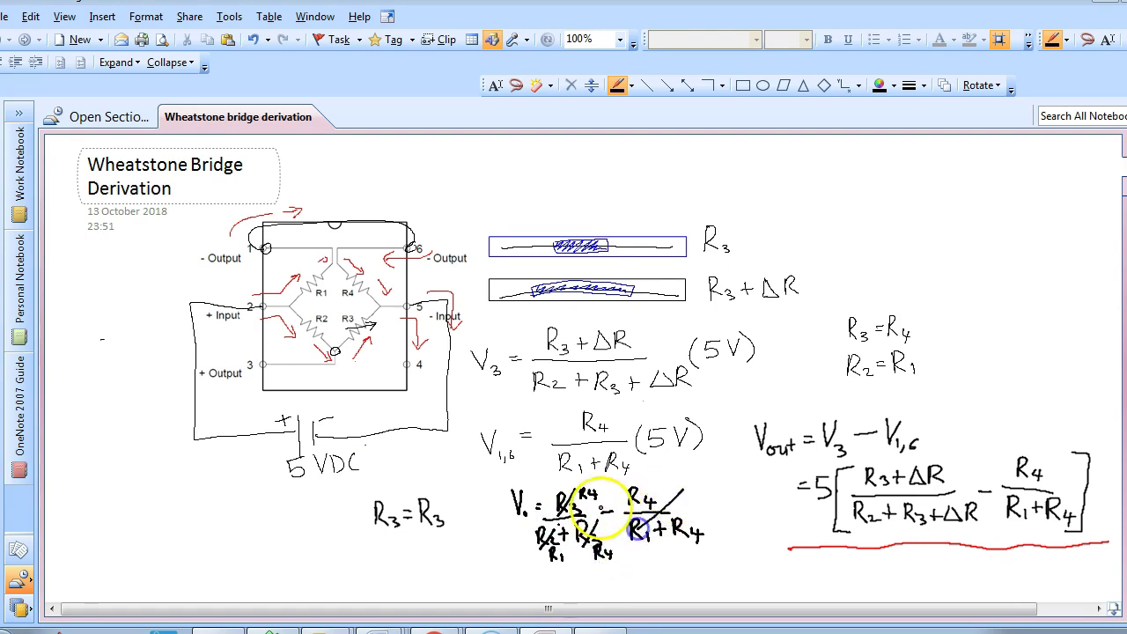
left_click_drag(582, 492, 560, 511)
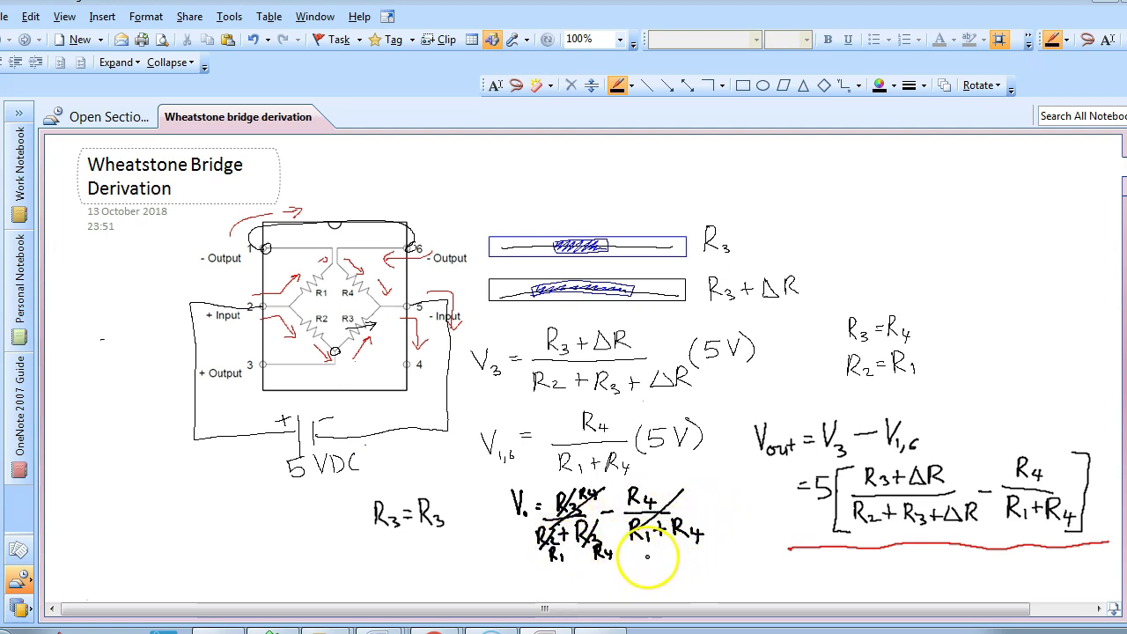
left_click(652, 563)
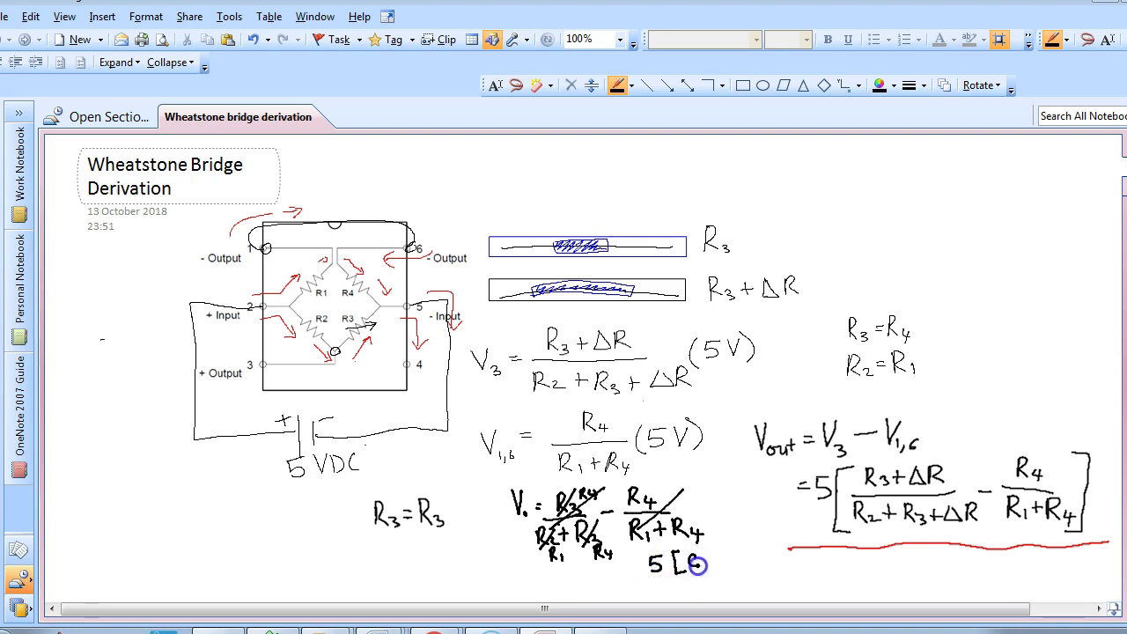
left_click_drag(696, 558, 713, 550)
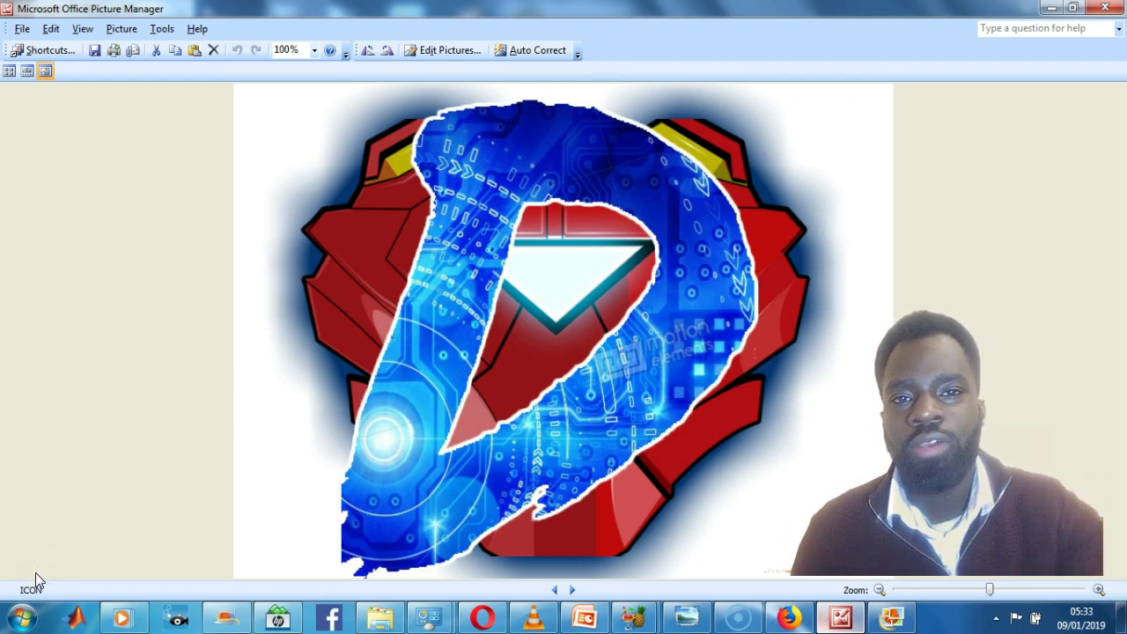
left_click(35, 572)
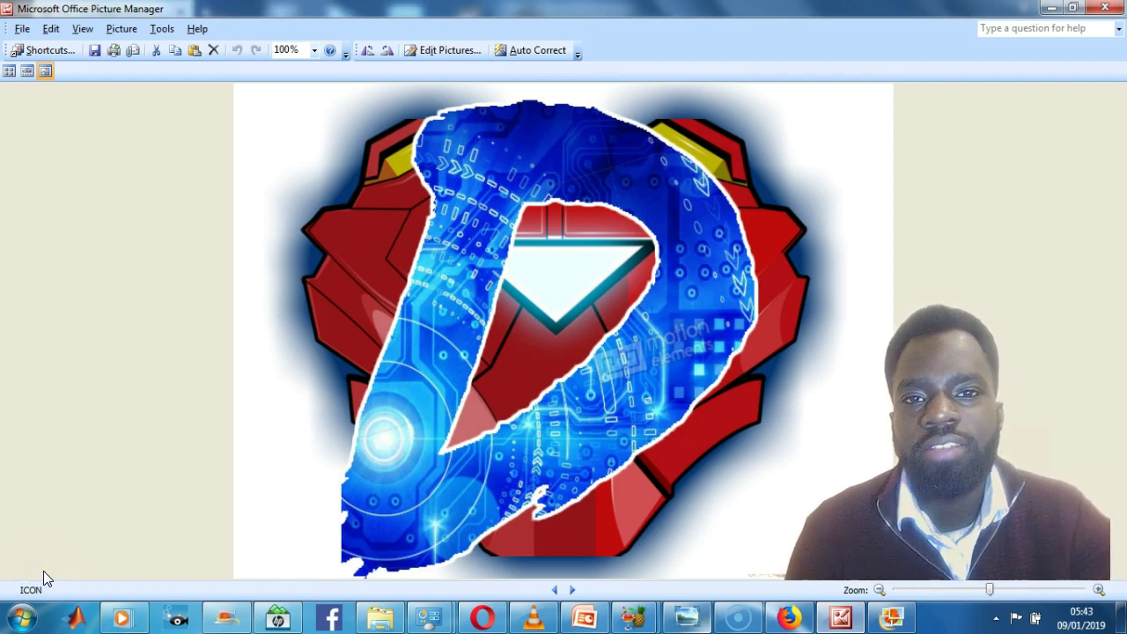
left_click(44, 573)
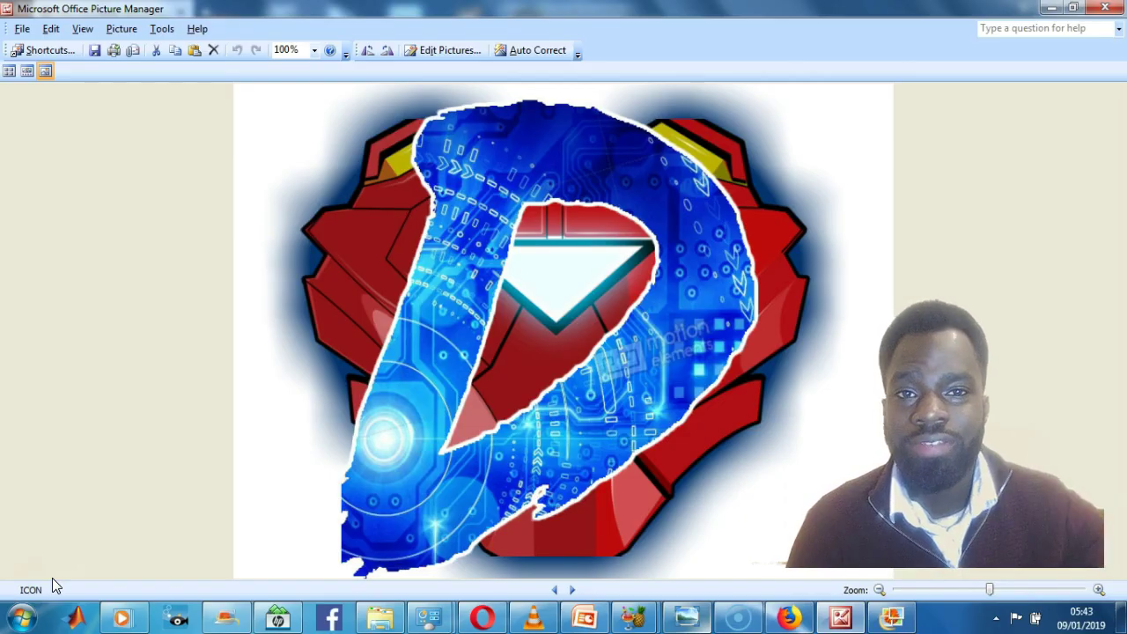